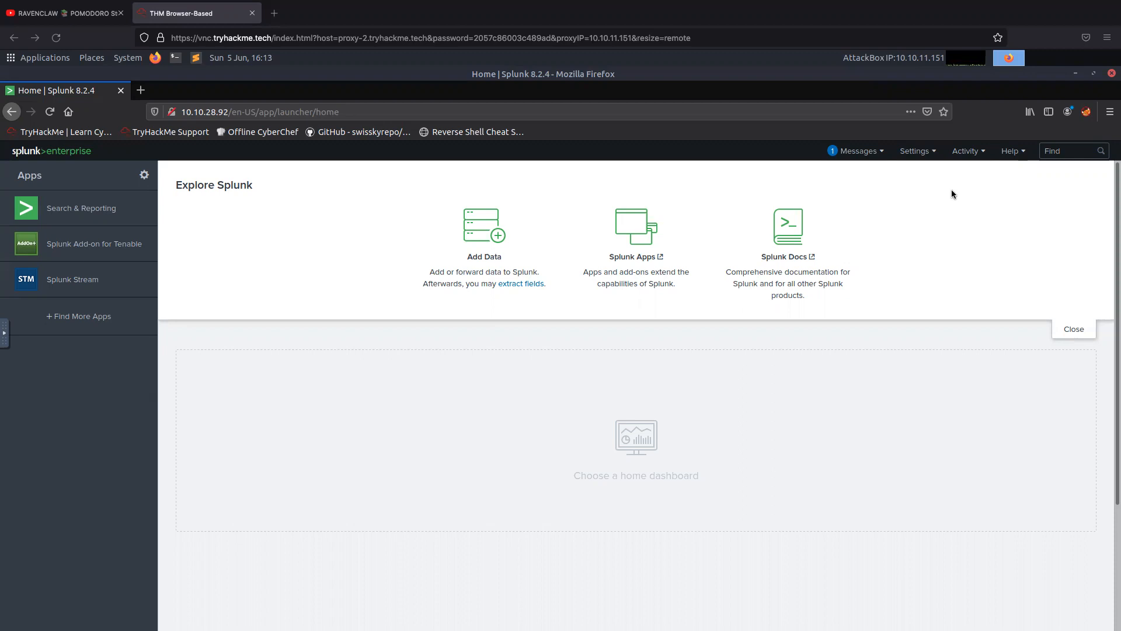
# Open the Search & Reporting app and enter index="botsv1" as the search query.
pyautogui.click(91, 213)
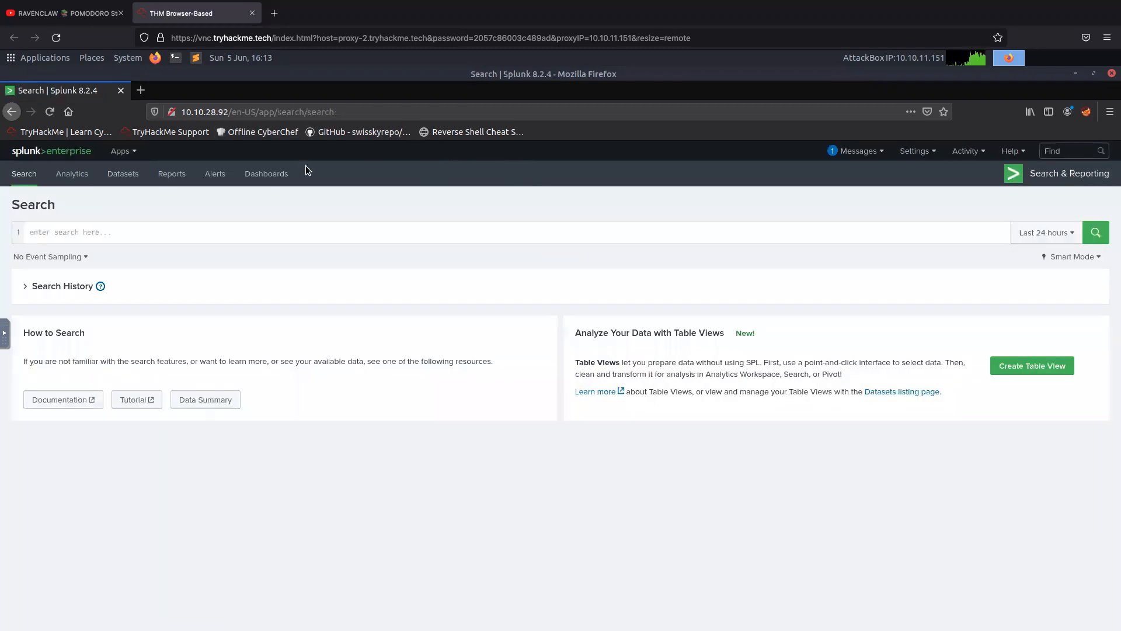
pyautogui.click(226, 235)
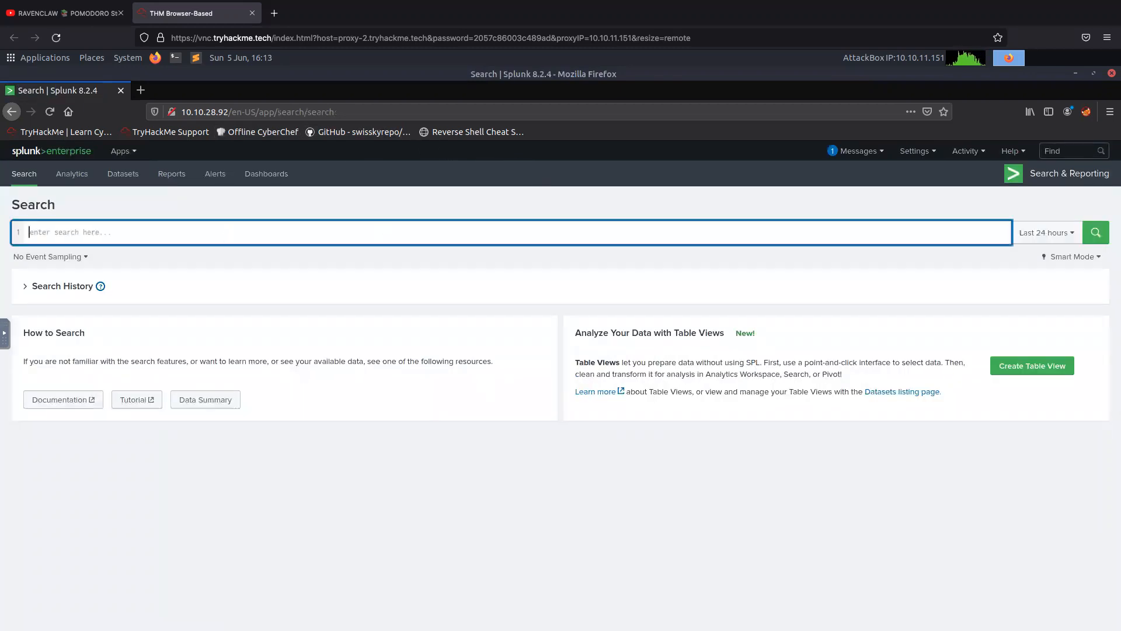
pyautogui.write('index')
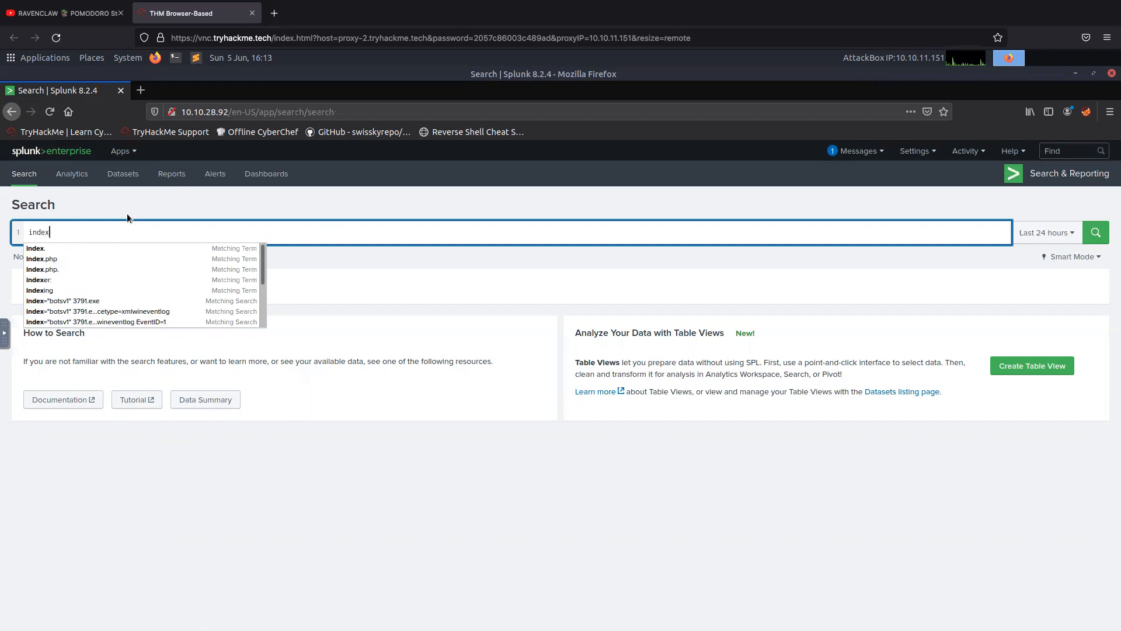
pyautogui.write('=bot')
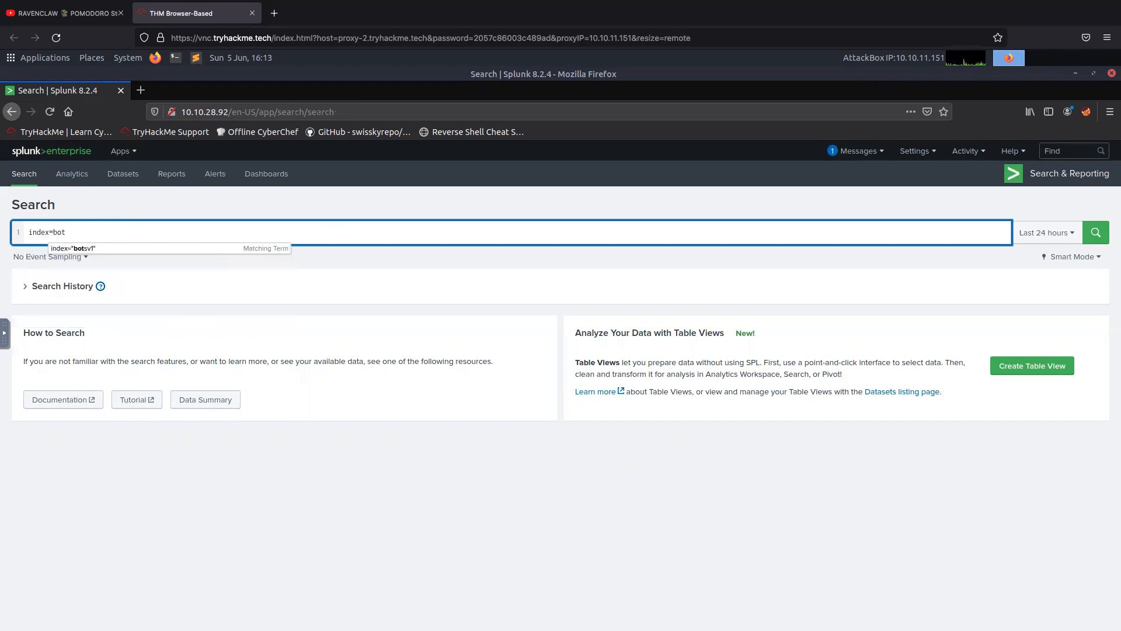
pyautogui.press('Down')
pyautogui.press('Return')
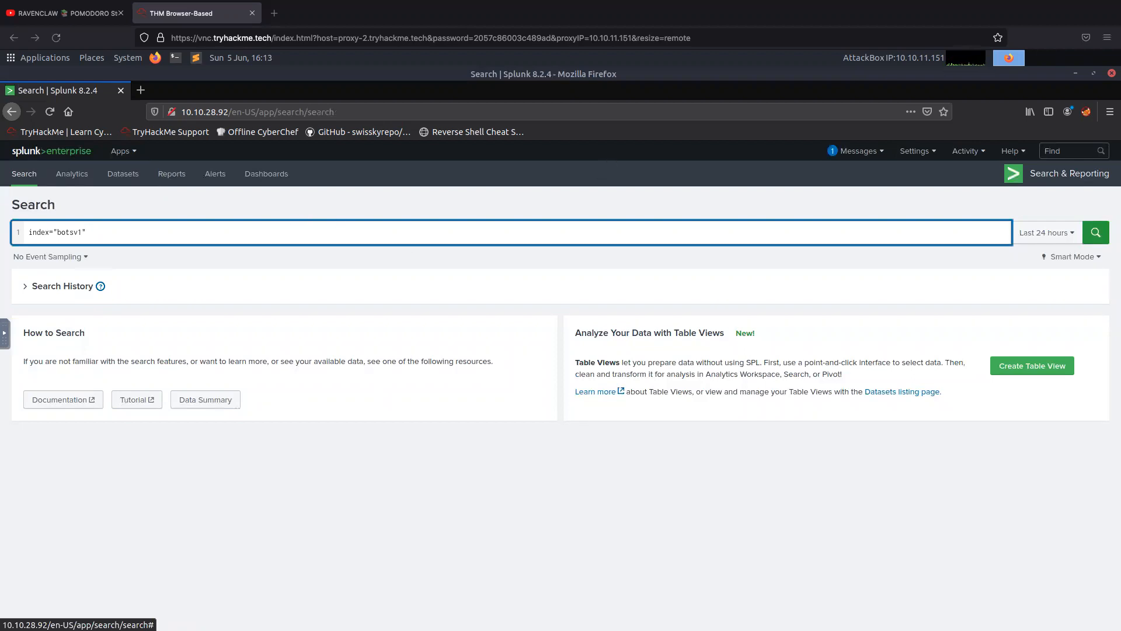
# Add the IP address 192.168.250.70 to the query and run the search over all time.
pyautogui.press('BackSpace')
pyautogui.write('192')
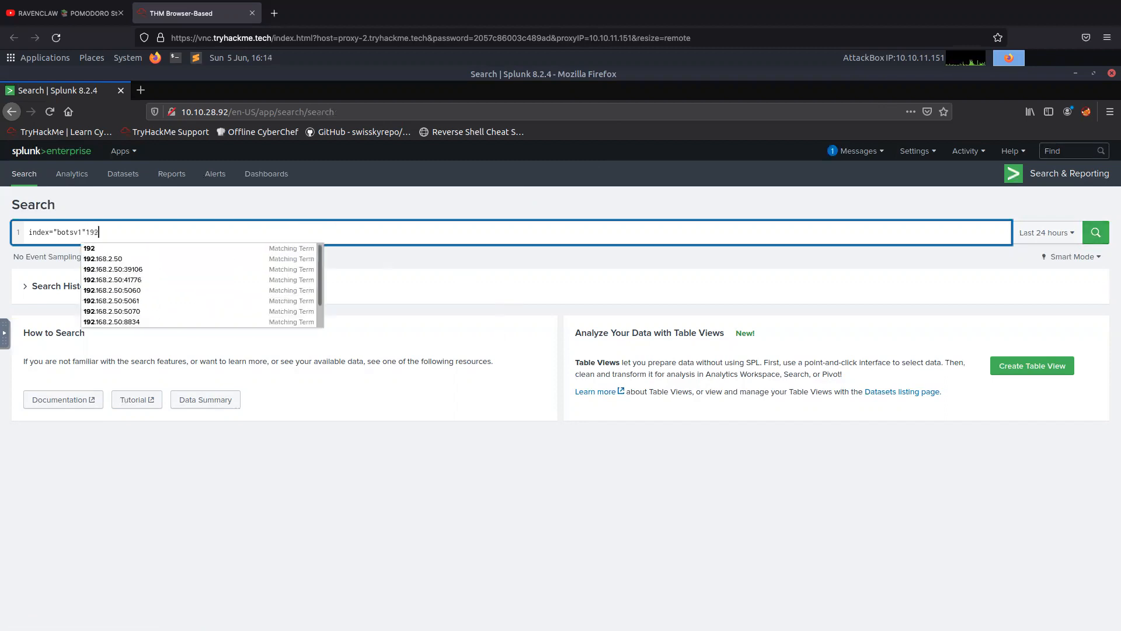
pyautogui.write('.168')
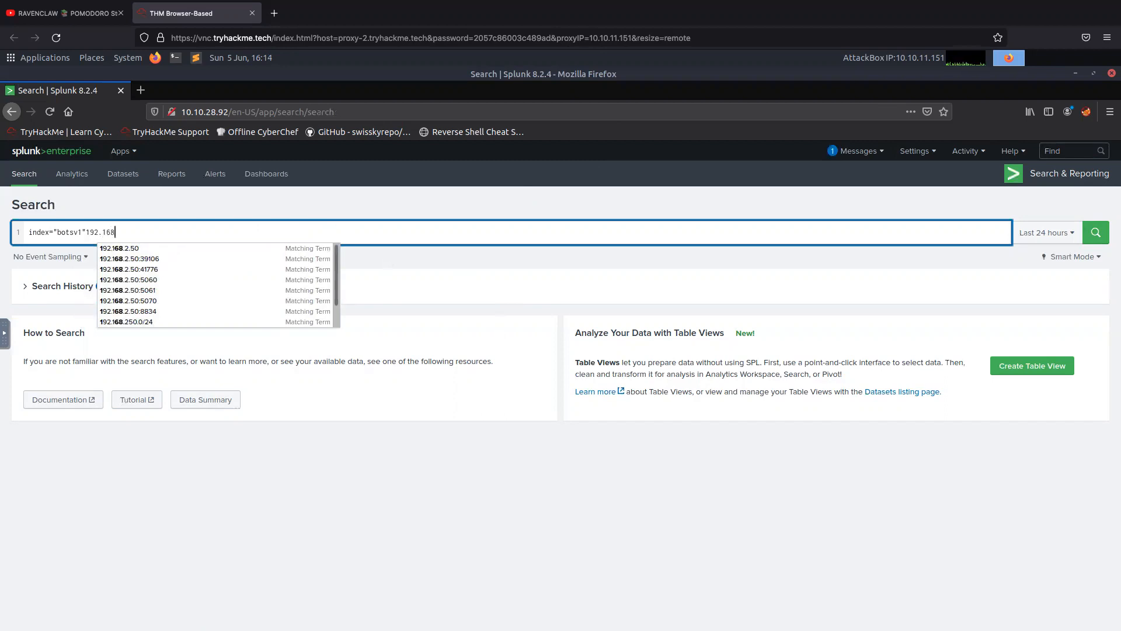
pyautogui.write('.250.')
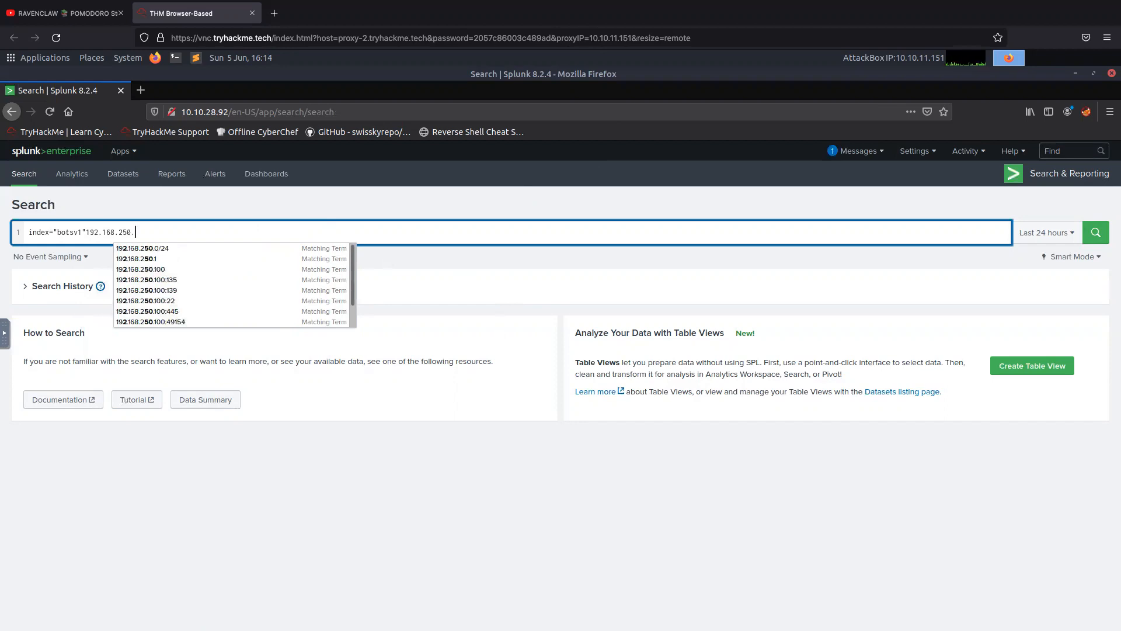
pyautogui.write('70')
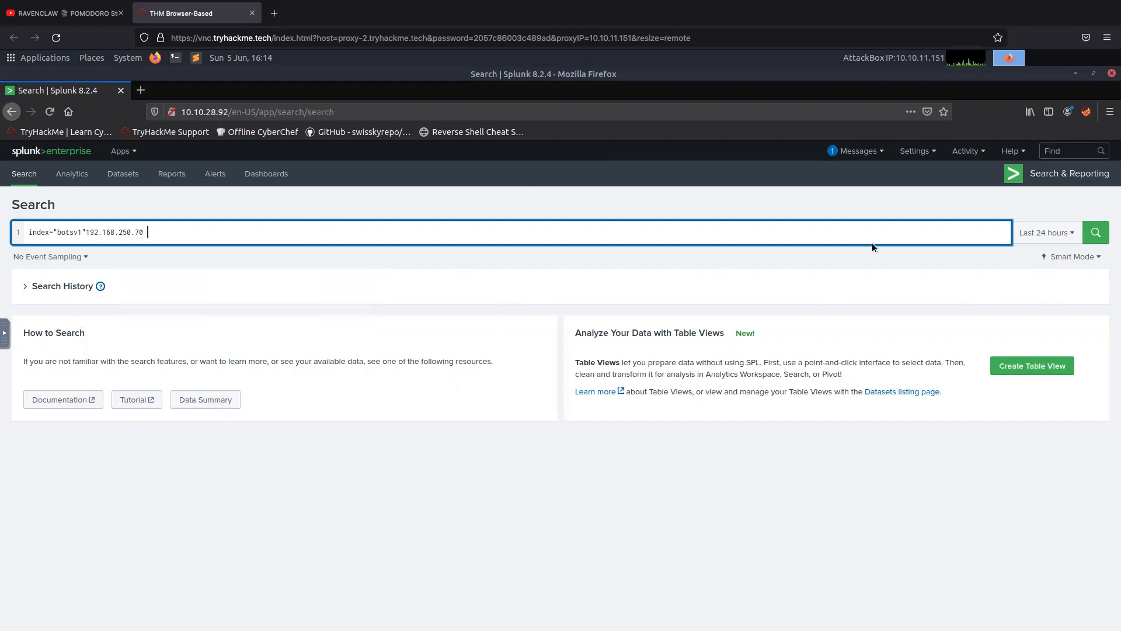
pyautogui.click(1047, 232)
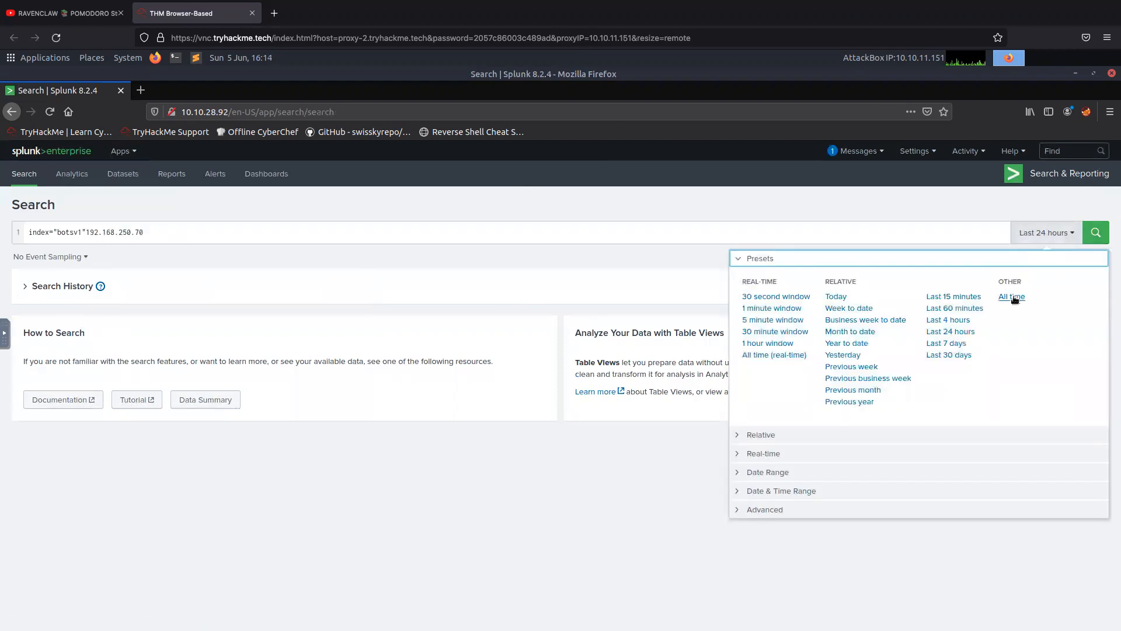
pyautogui.click(1013, 297)
pyautogui.click(1085, 231)
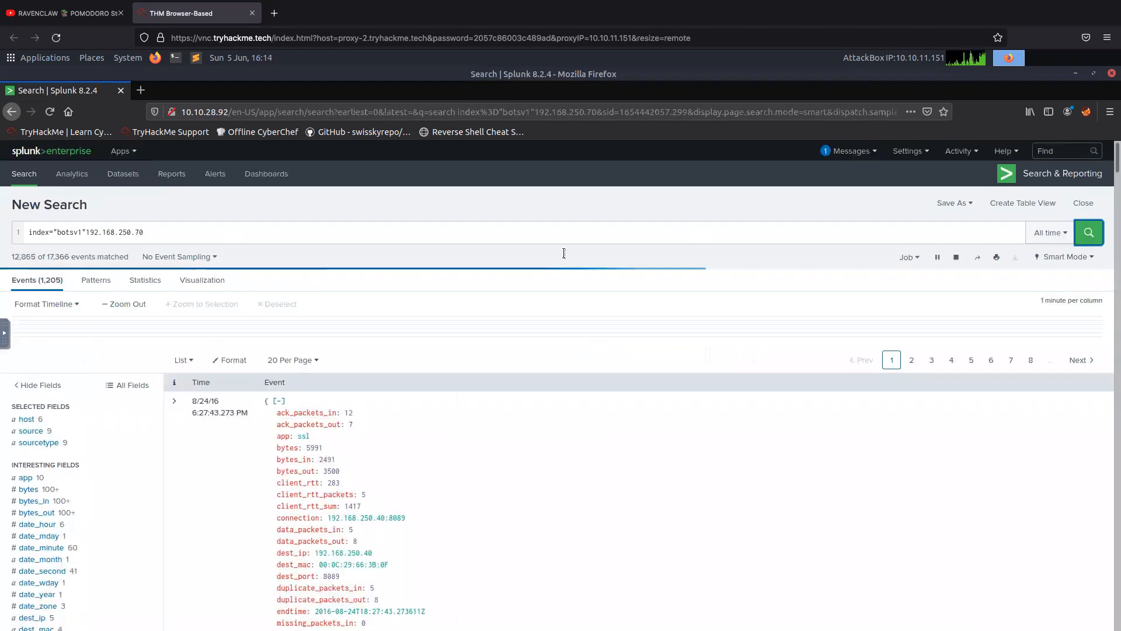
# Narrow the search to the stream:http sourcetype, add the term *.exe, and run it.
pyautogui.click(42, 443)
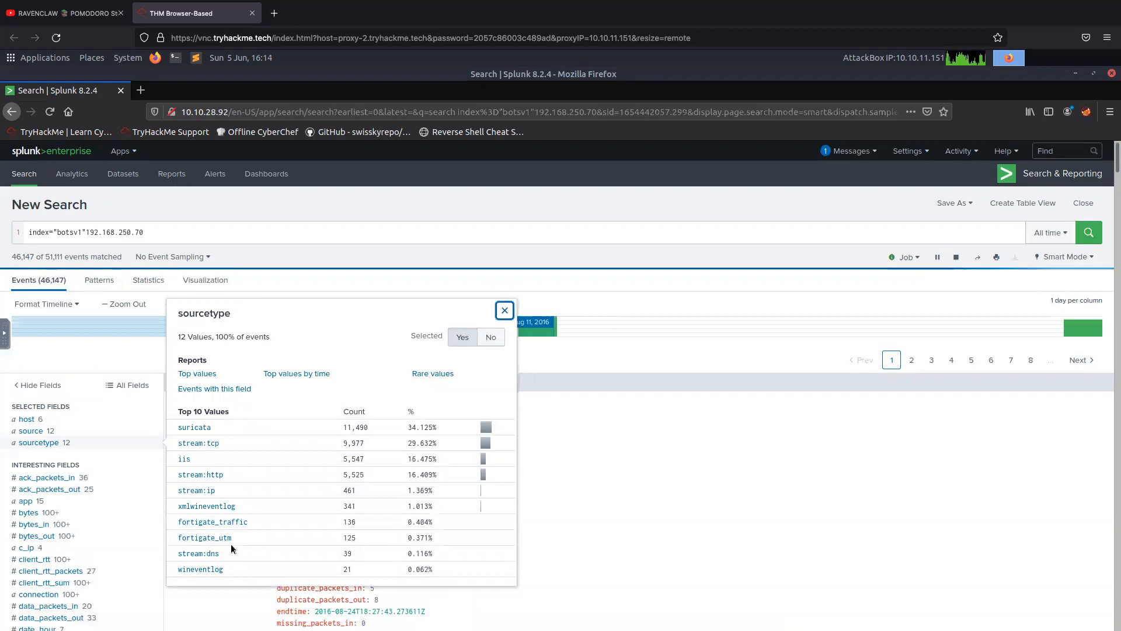
pyautogui.click(199, 459)
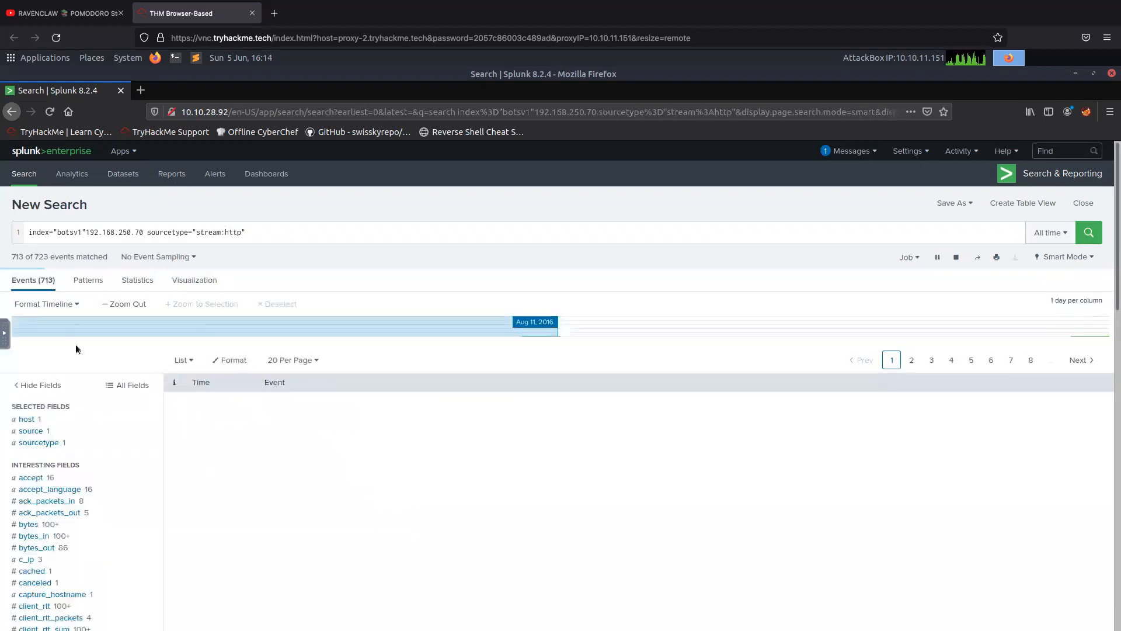
pyautogui.click(324, 228)
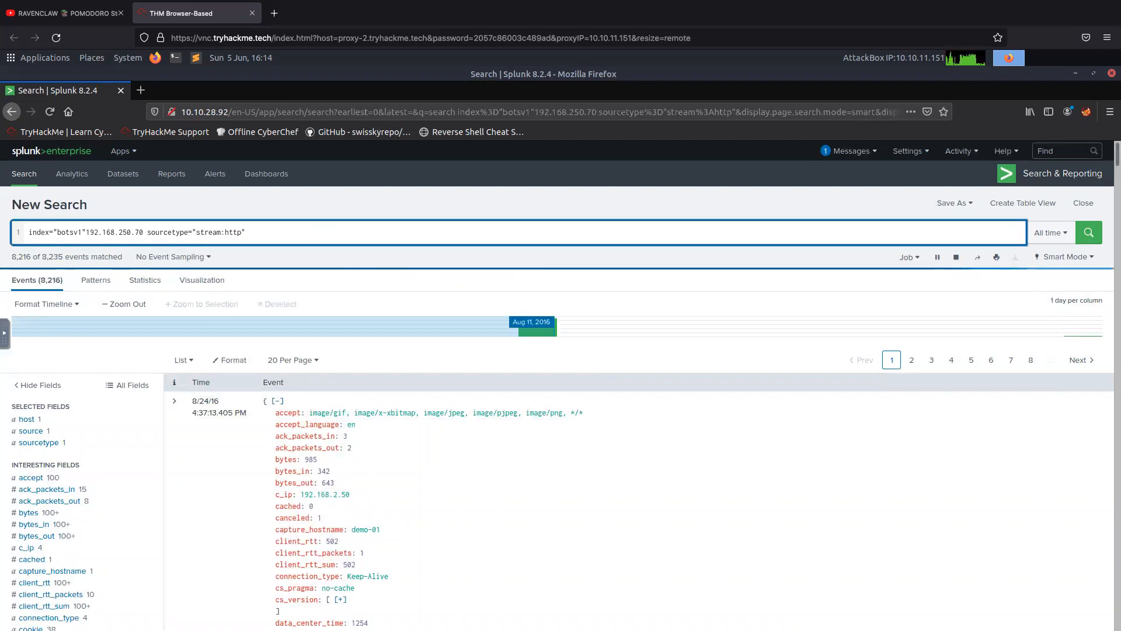
pyautogui.write('8')
pyautogui.press('BackSpace')
pyautogui.write('*')
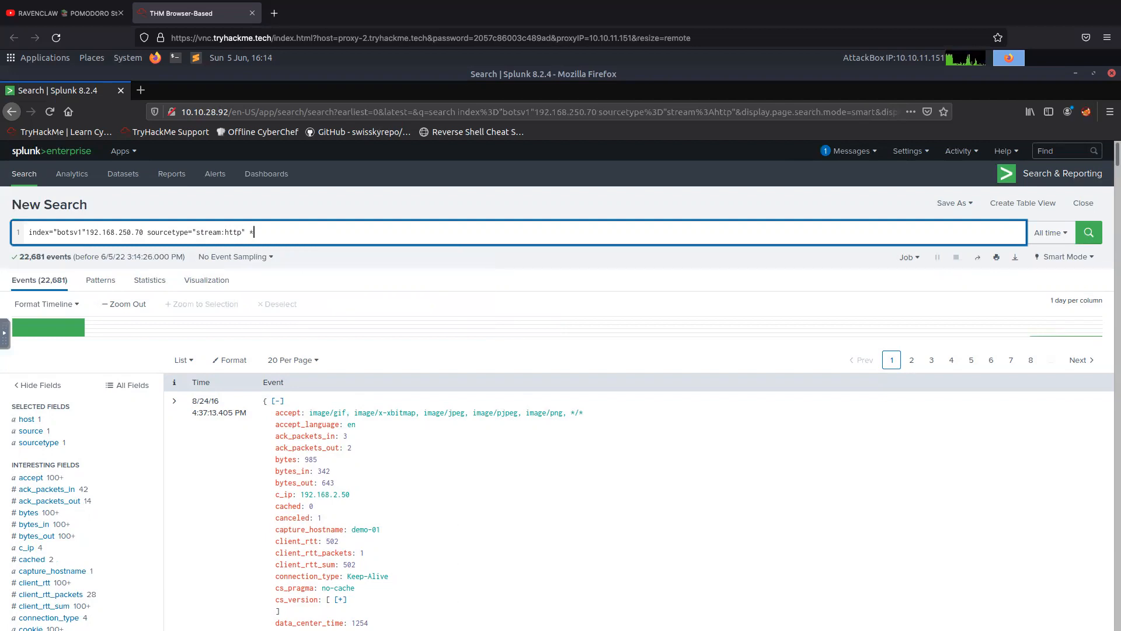
pyautogui.write('.exe')
pyautogui.press('Return')
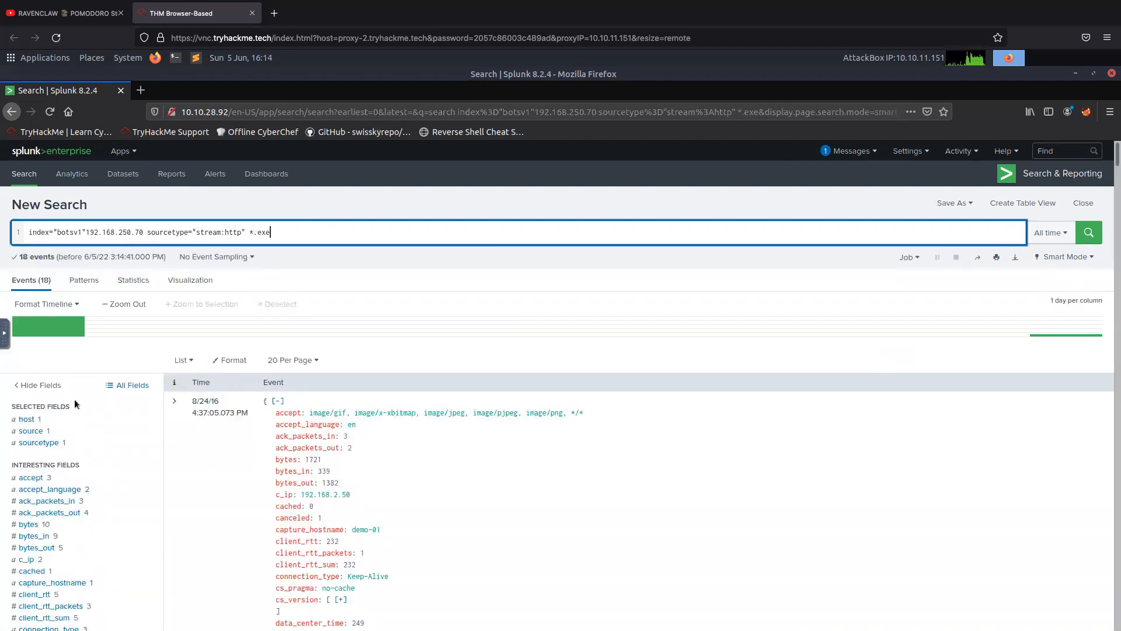
# Look through the additional event fields, filter them by "file", and expand the values of part_filename{}.
pyautogui.scroll(-2, 76, 406)
pyautogui.scroll(-4, 65, 419)
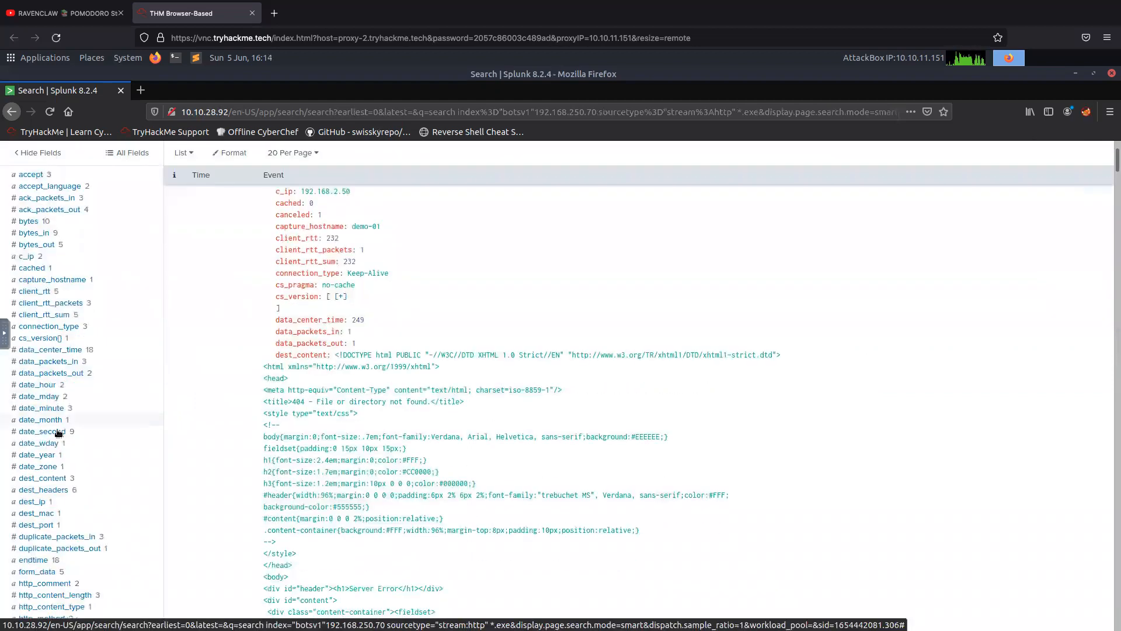
pyautogui.scroll(-4, 43, 447)
pyautogui.scroll(-5, 43, 447)
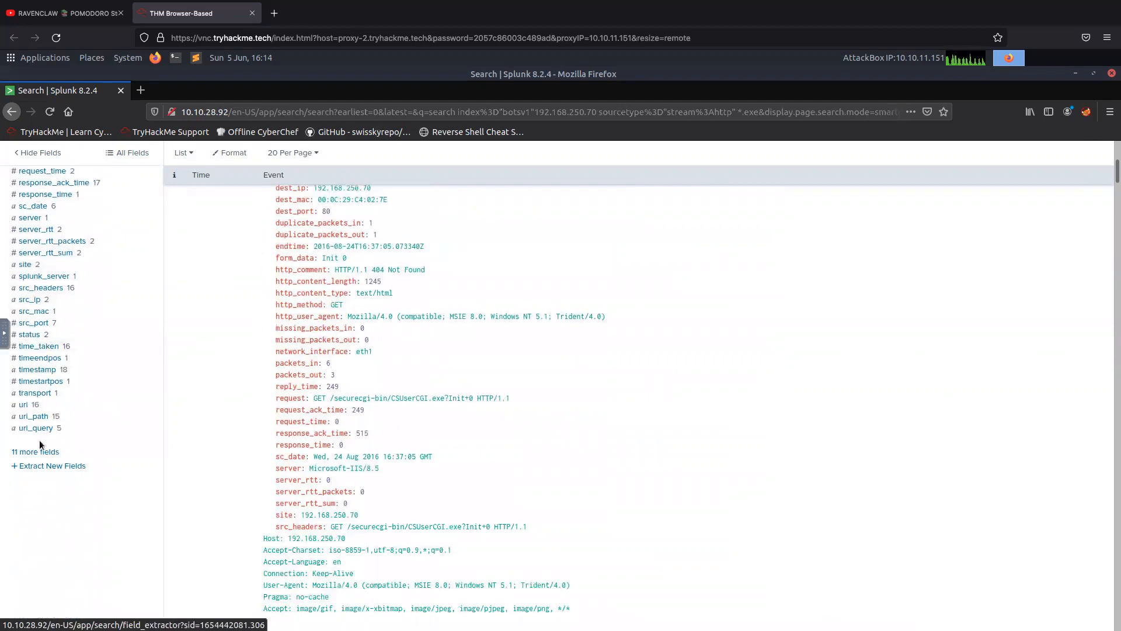
pyautogui.click(36, 452)
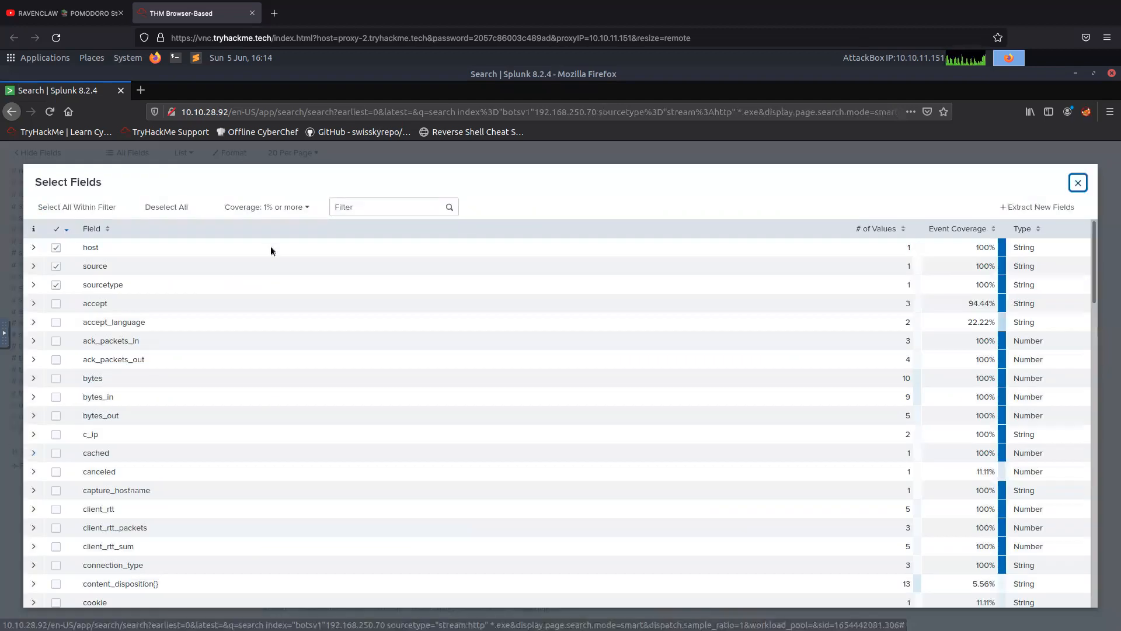
pyautogui.click(353, 209)
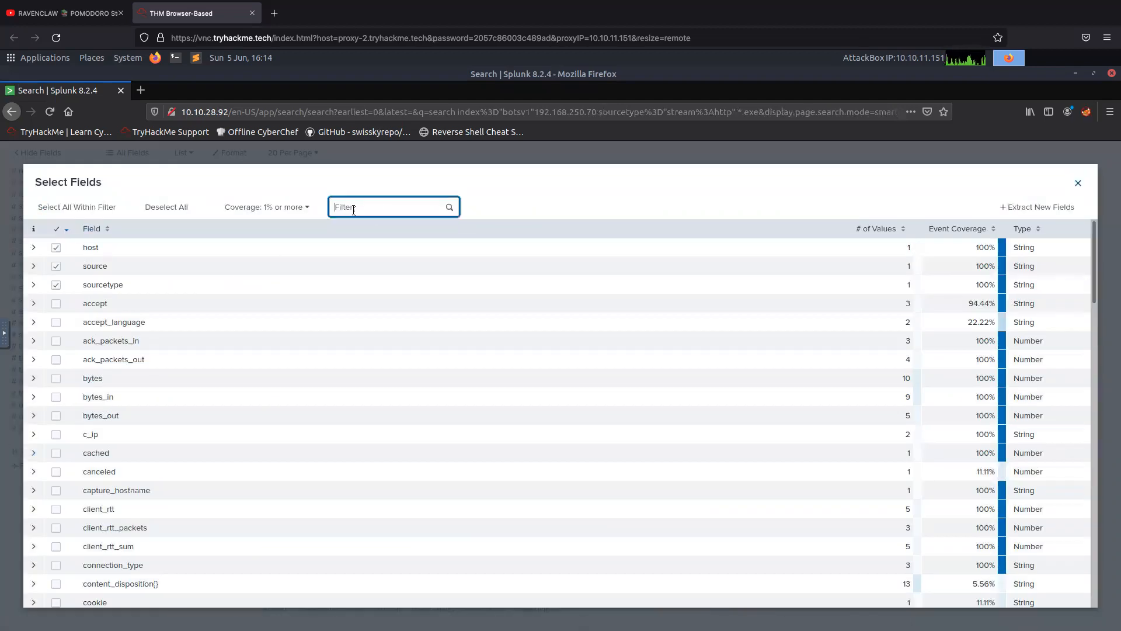
pyautogui.write('file')
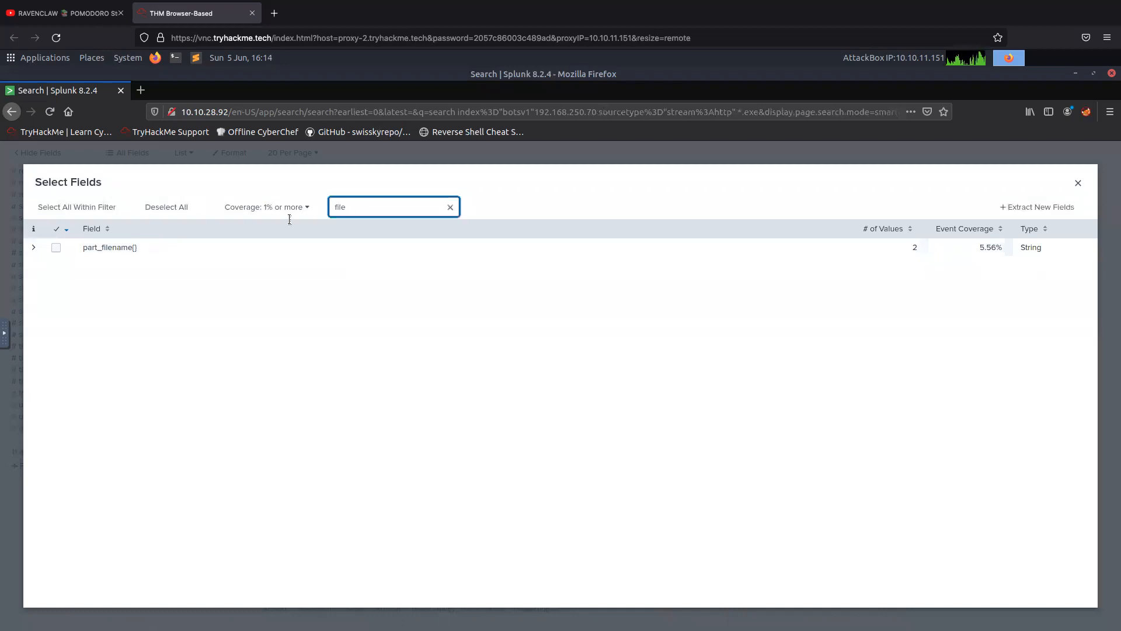
pyautogui.click(104, 249)
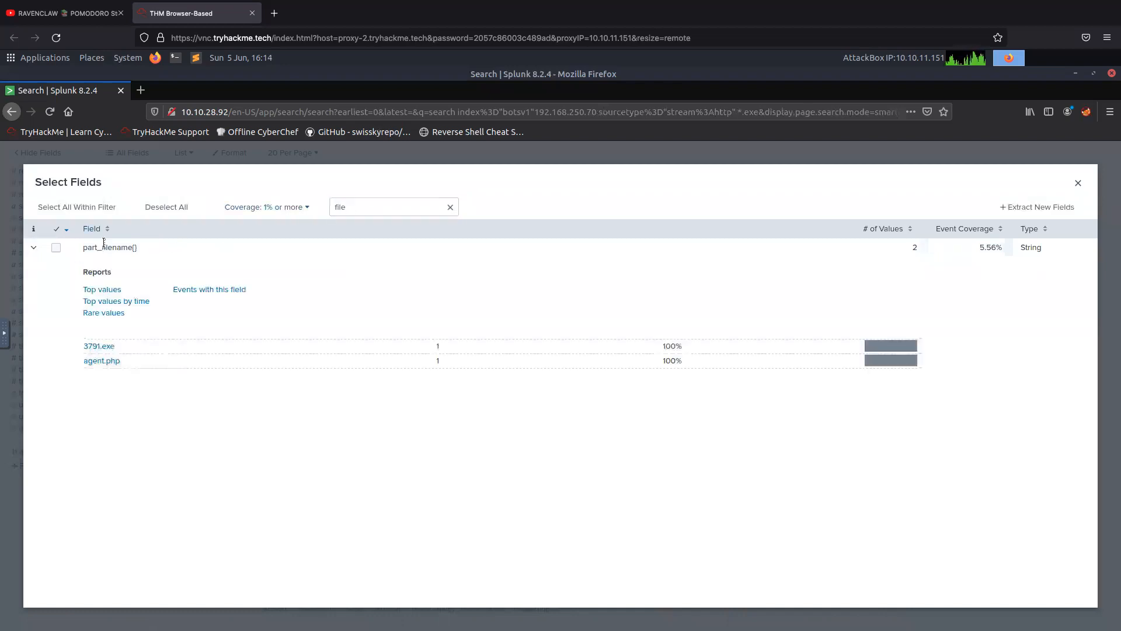
# Restrict the search to the part_filename{} value 3791.exe, look over the event, and return to the *.exe results.
pyautogui.click(97, 347)
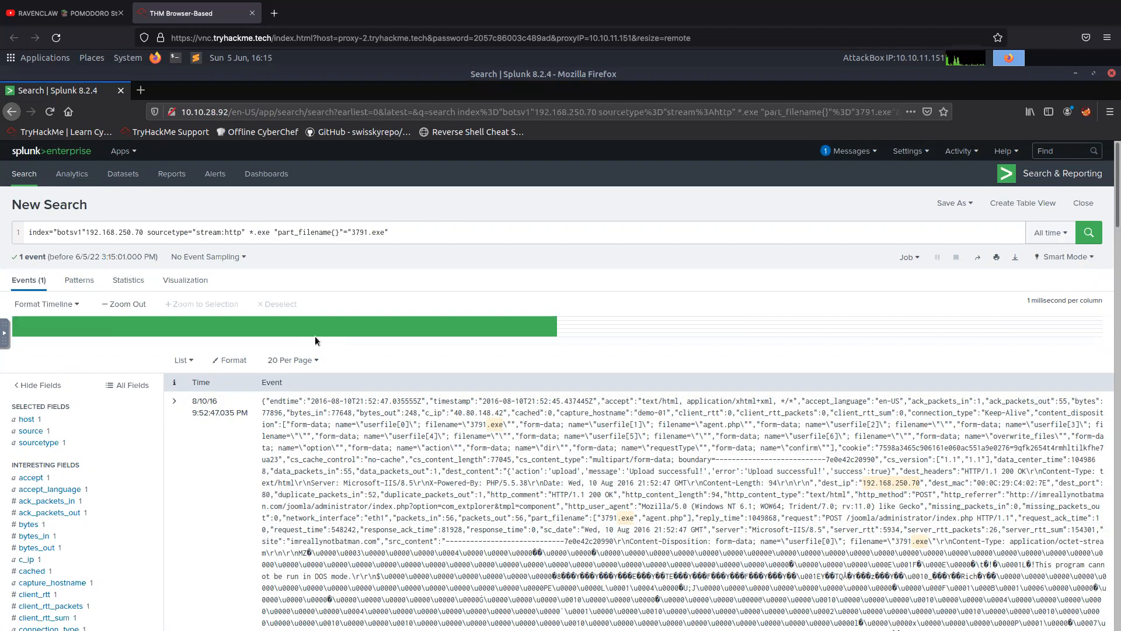
pyautogui.scroll(-2, 314, 338)
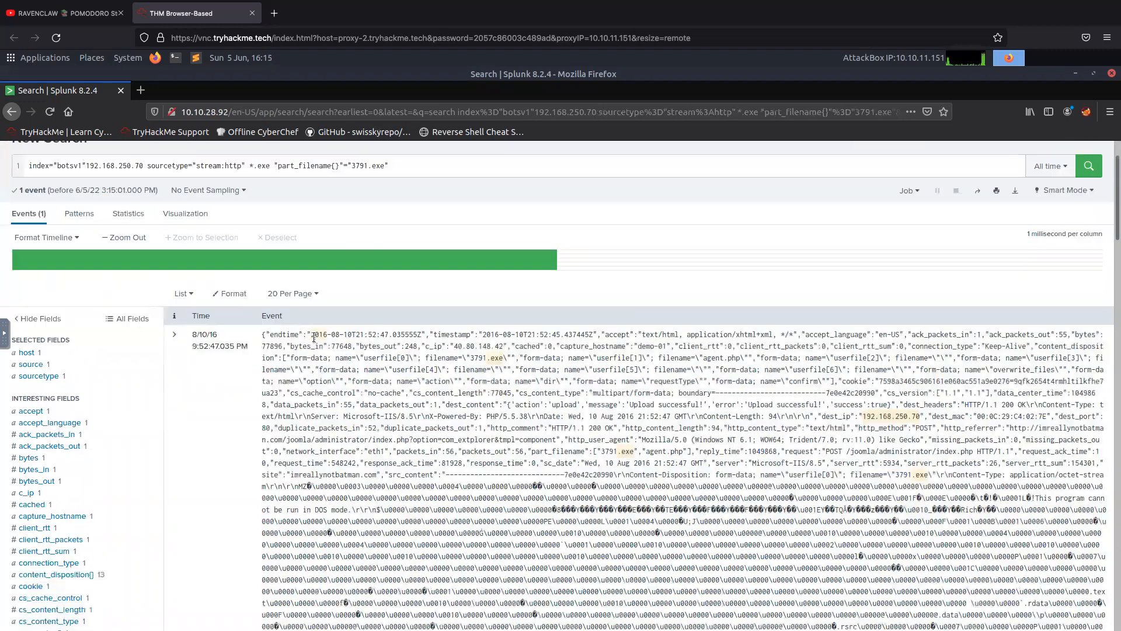
pyautogui.click(12, 112)
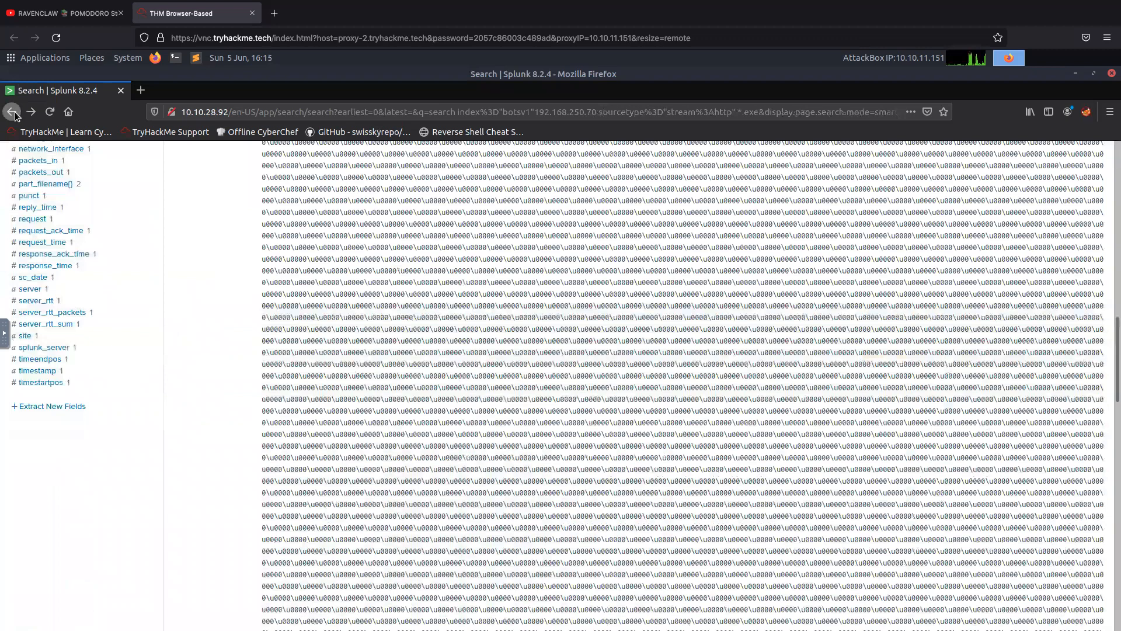
pyautogui.click(13, 112)
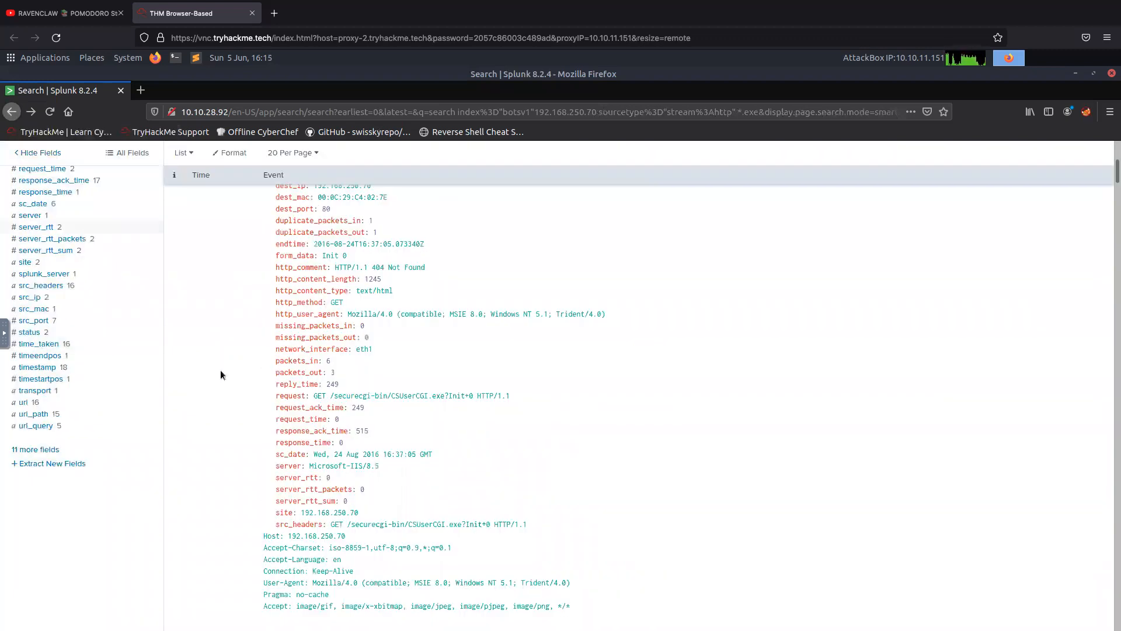
# Reopen the additional fields and restrict the search to events whose part_filename{} is 3791.exe.
pyautogui.scroll(15, 220, 371)
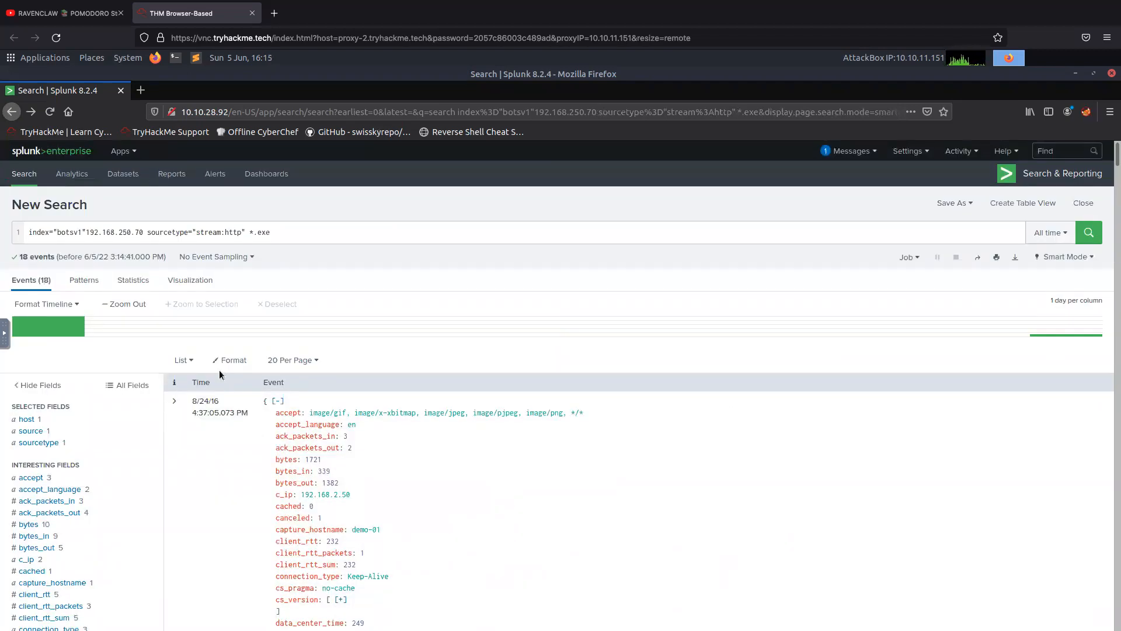
pyautogui.scroll(-5, 219, 373)
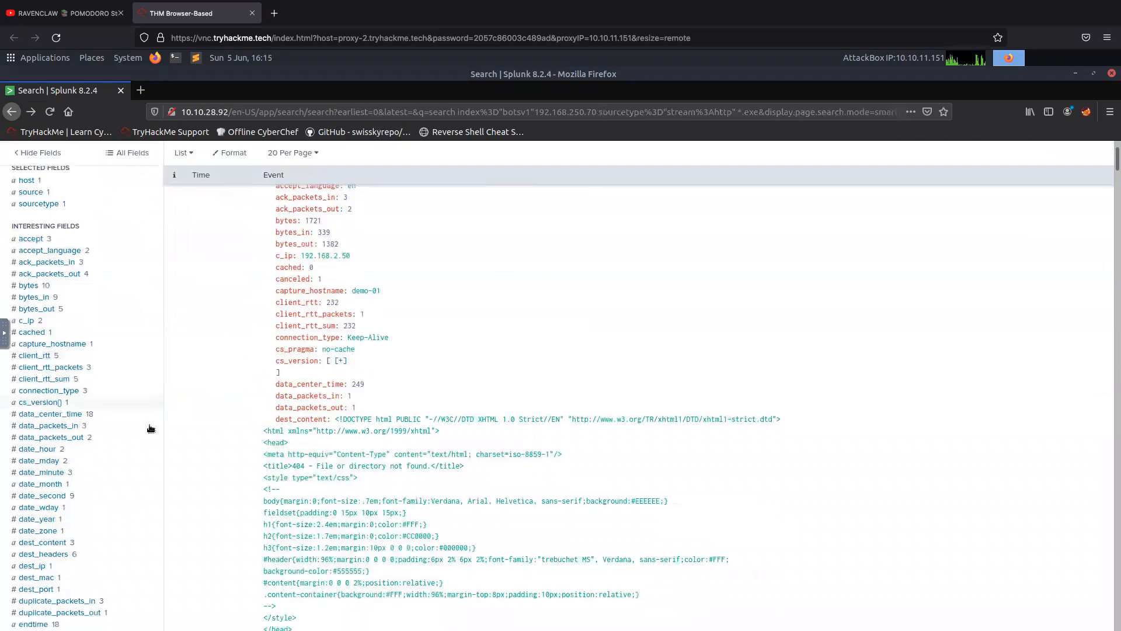
pyautogui.scroll(-8, 155, 412)
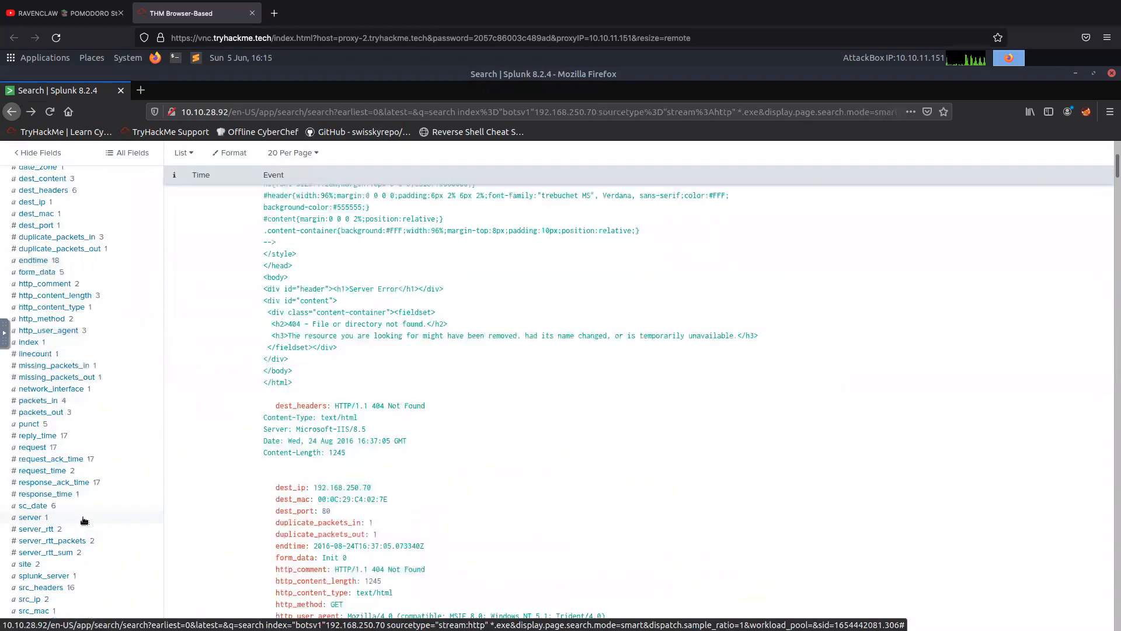
pyautogui.scroll(-2, 84, 520)
pyautogui.scroll(-3, 85, 521)
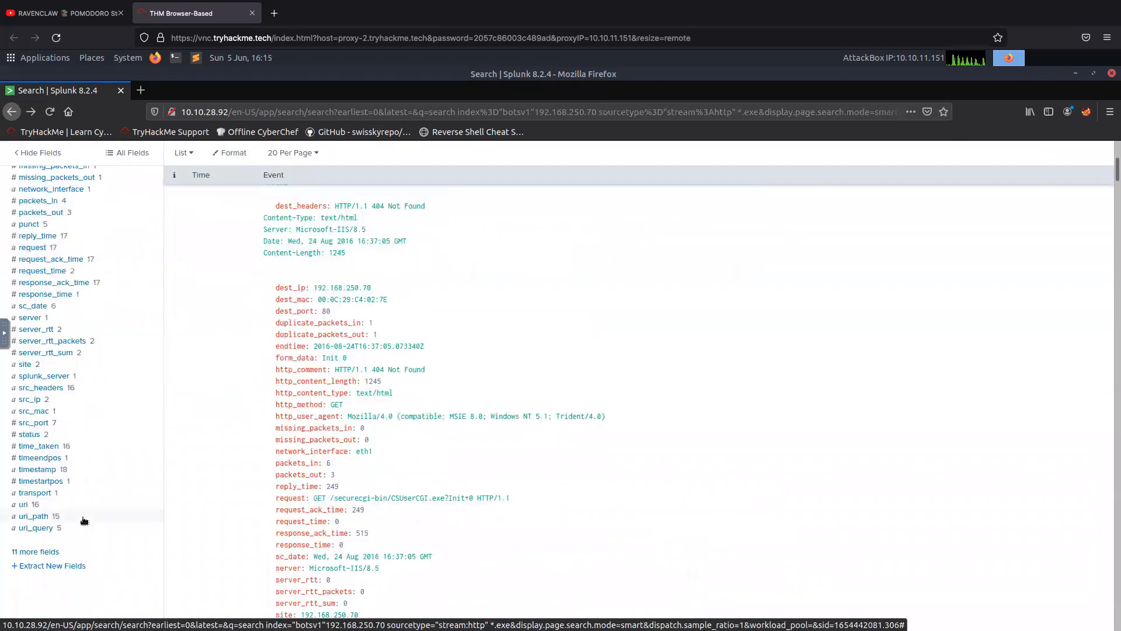
pyautogui.click(36, 552)
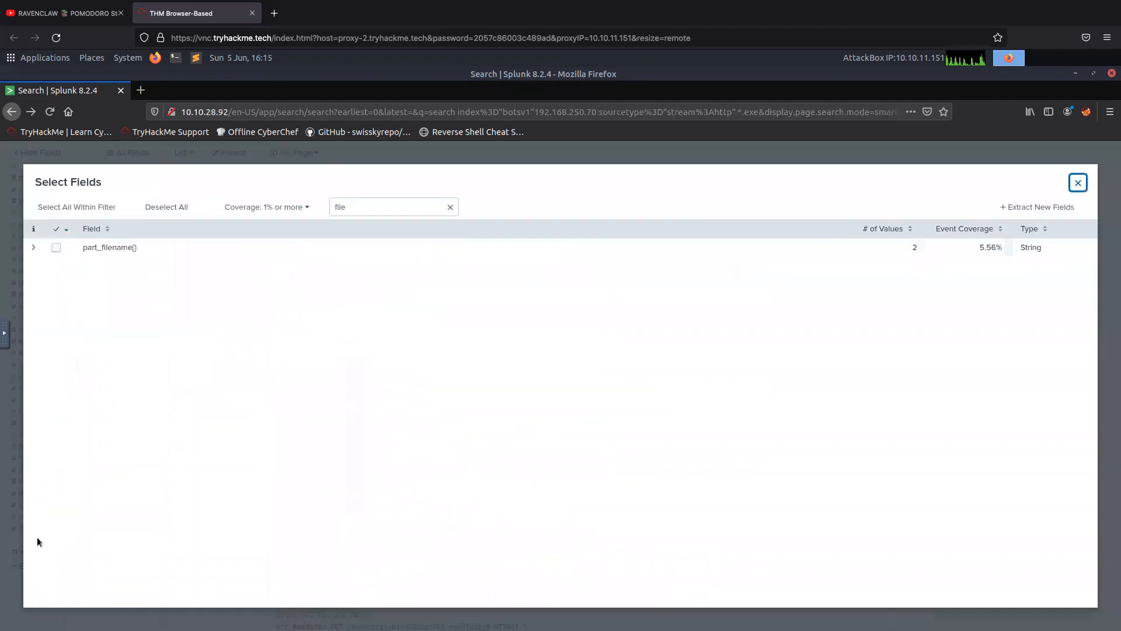
pyautogui.click(110, 249)
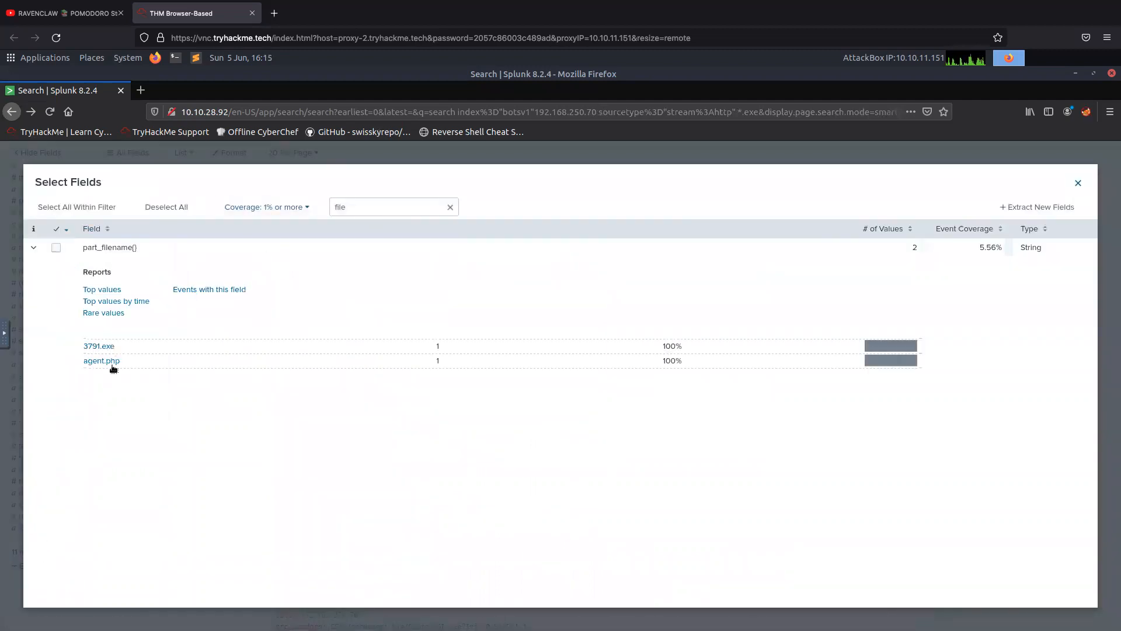
pyautogui.click(98, 346)
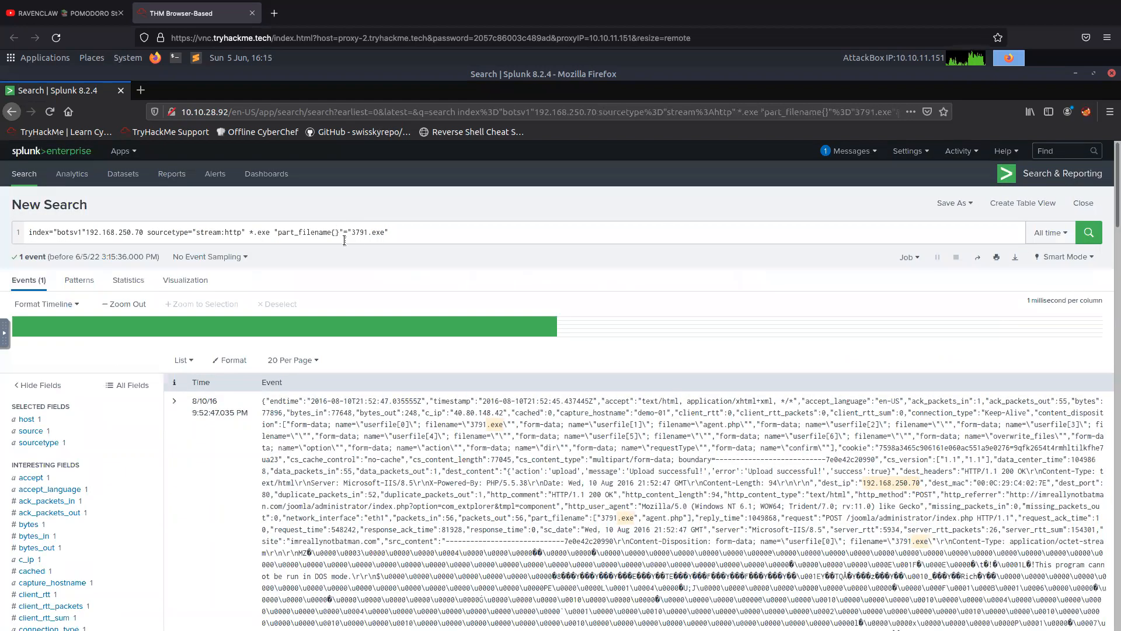
# Reduce the search query to index="botsv1"3791.exe by removing the IP address, sourcetype and part_filename terms, and run it.
pyautogui.moveTo(352, 232); pyautogui.dragTo(334, 232)
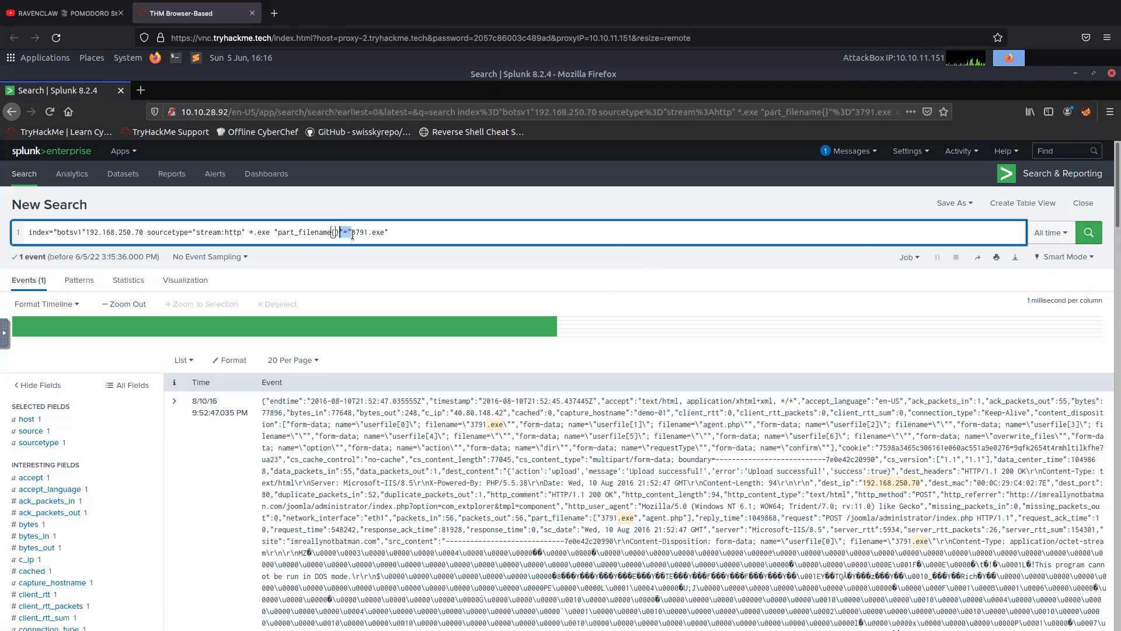
pyautogui.click(349, 231)
pyautogui.moveTo(349, 231); pyautogui.dragTo(90, 232)
pyautogui.press('BackSpace')
pyautogui.press('BackSpace')
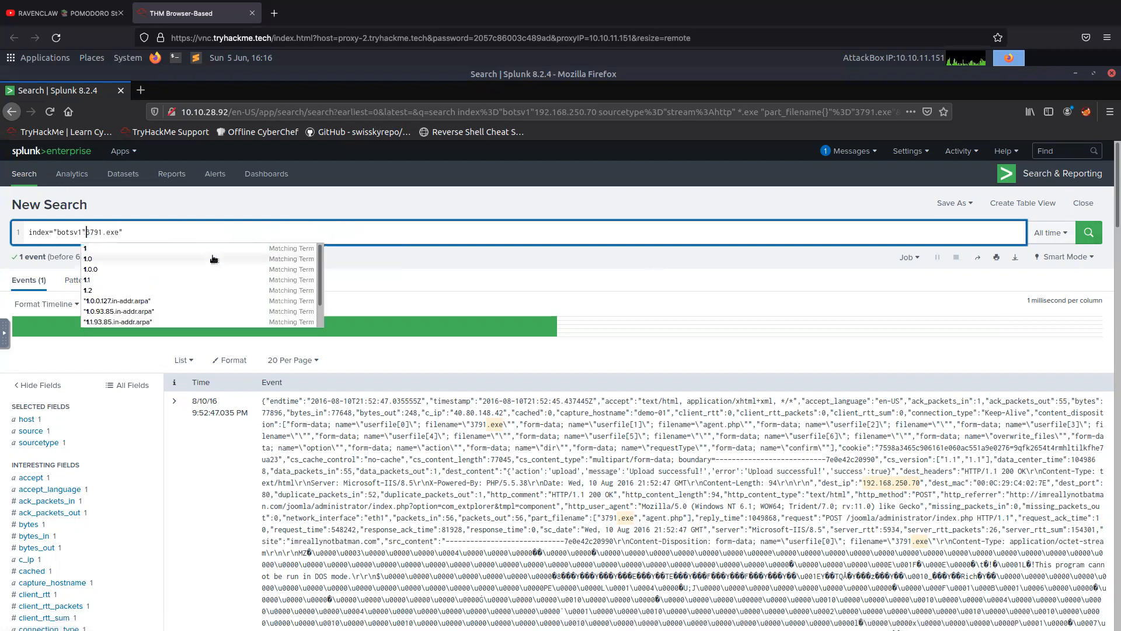
pyautogui.click(133, 232)
pyautogui.press('BackSpace')
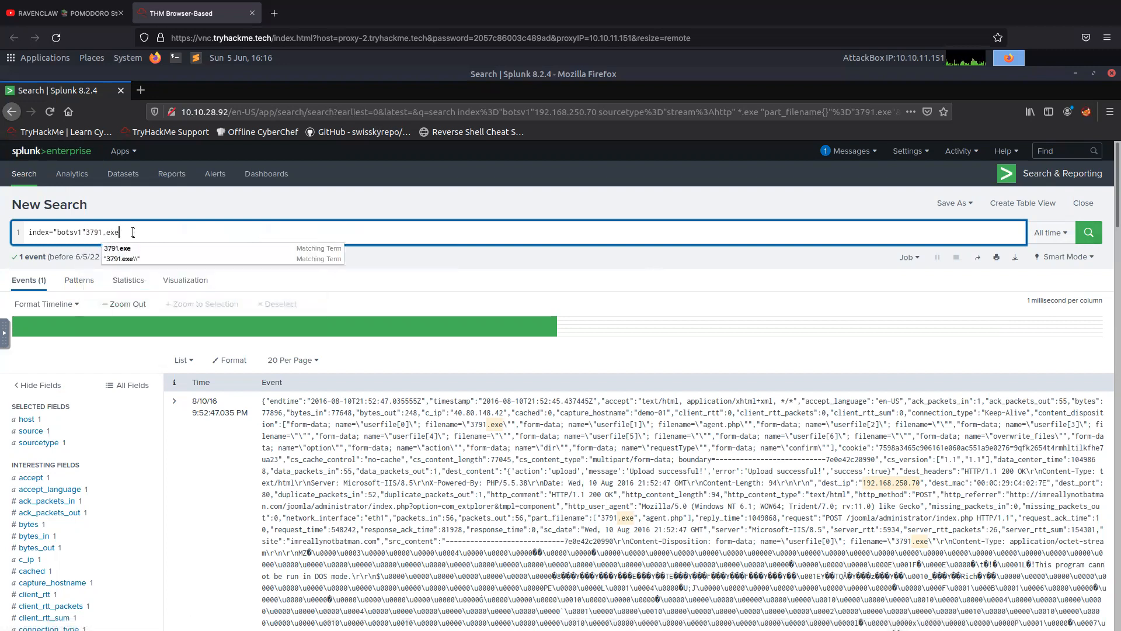
pyautogui.click(1087, 233)
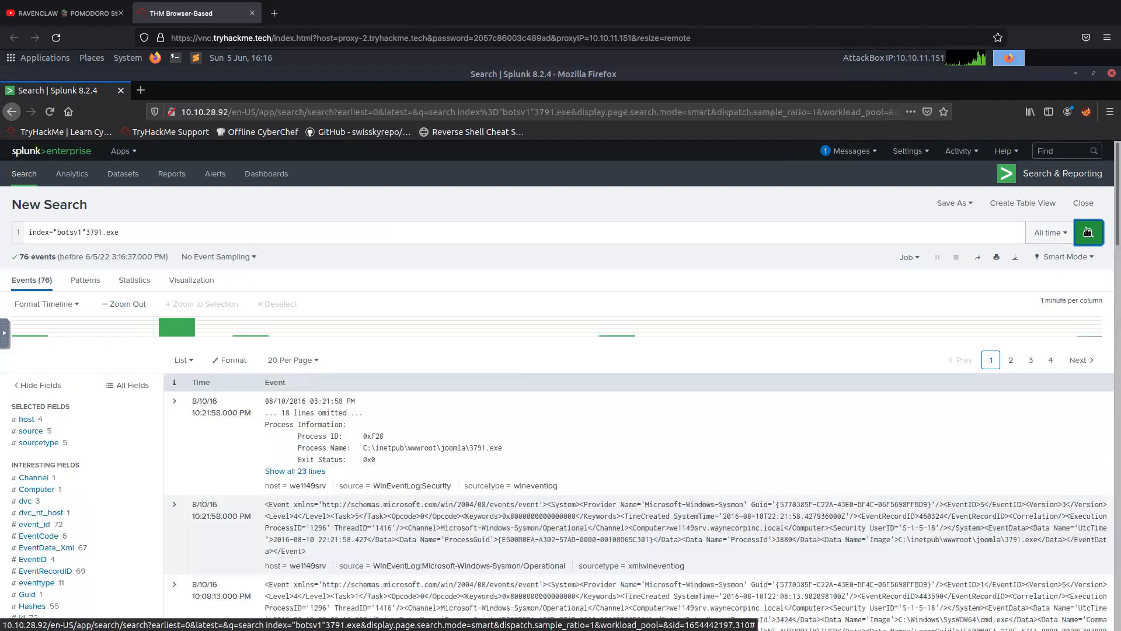
# Narrow the 3791.exe results to the xmlwineventlog sourcetype and EventCode 1.
pyautogui.click(42, 444)
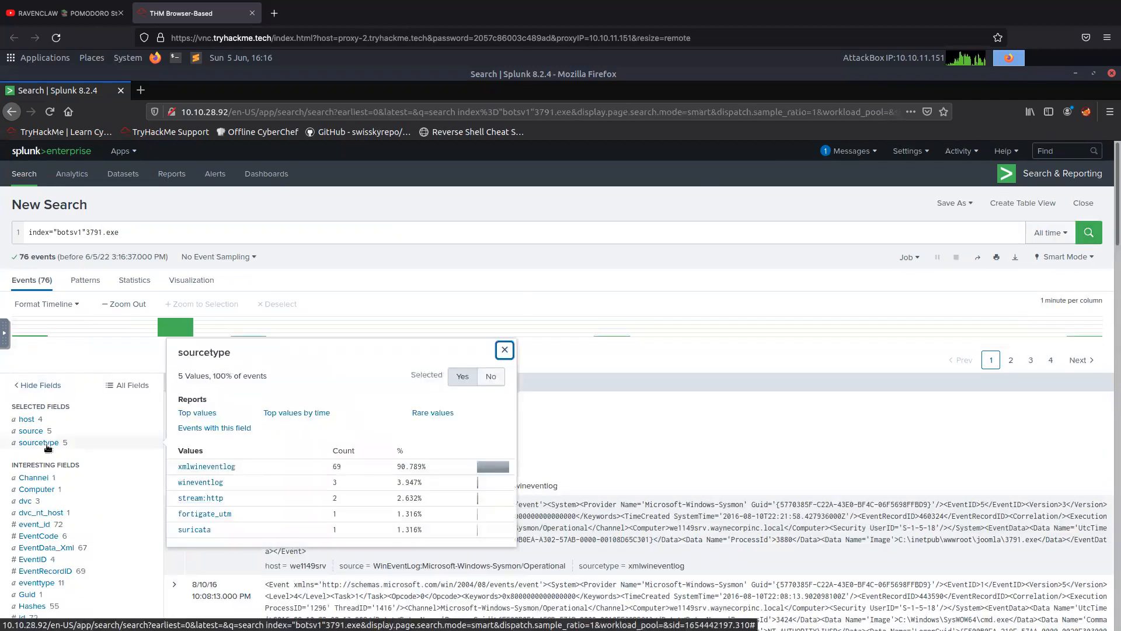
pyautogui.click(223, 472)
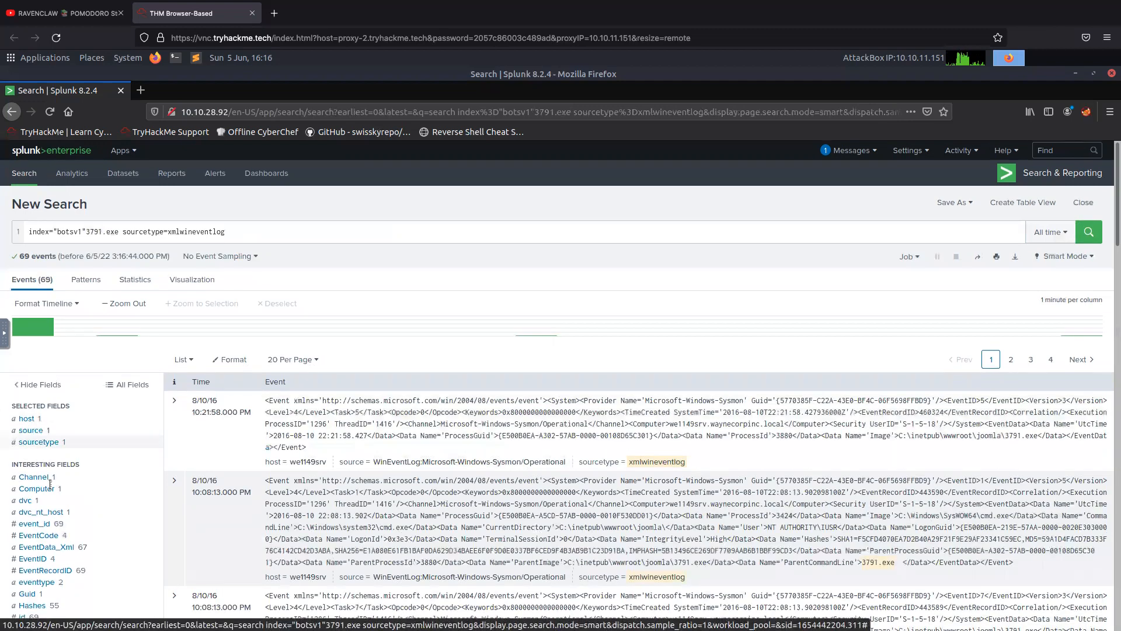
pyautogui.scroll(-1, 50, 485)
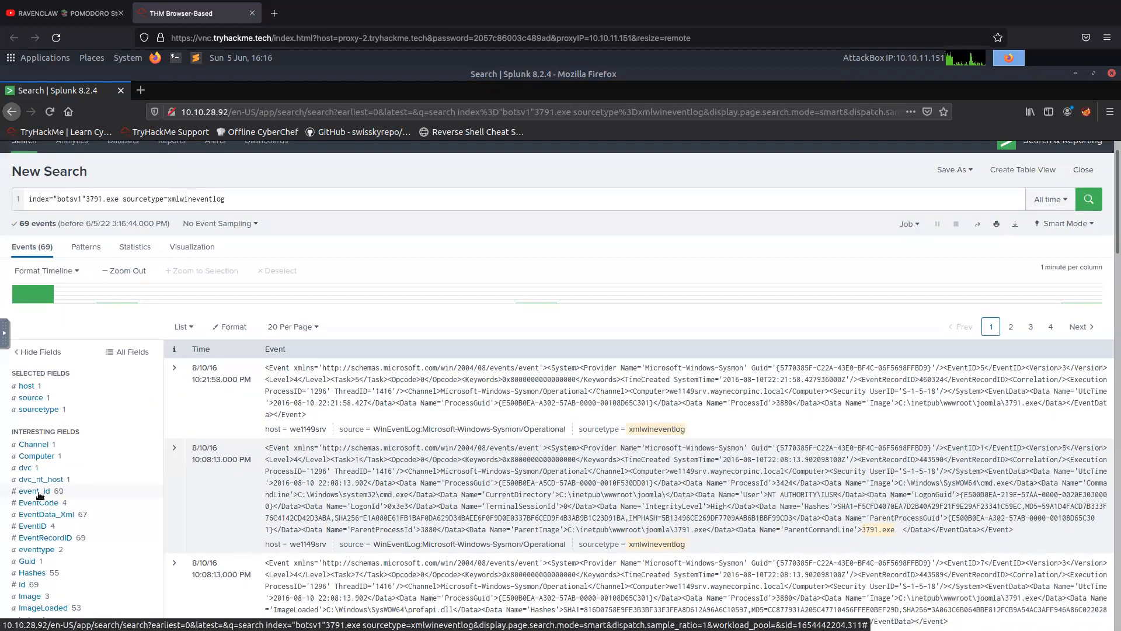
pyautogui.click(40, 493)
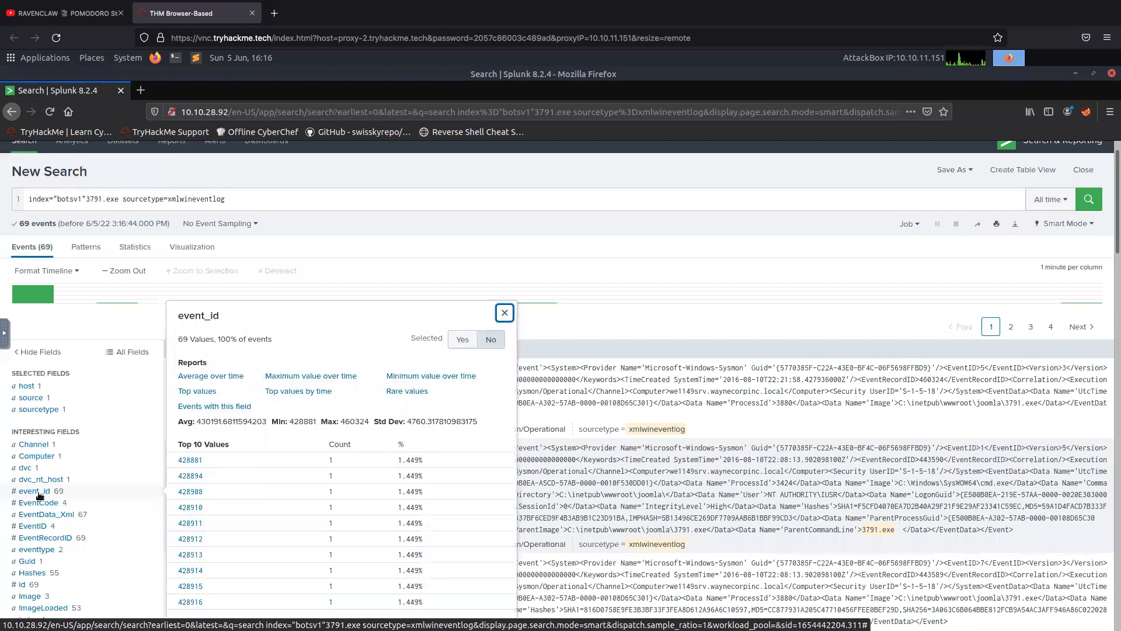
pyautogui.click(45, 502)
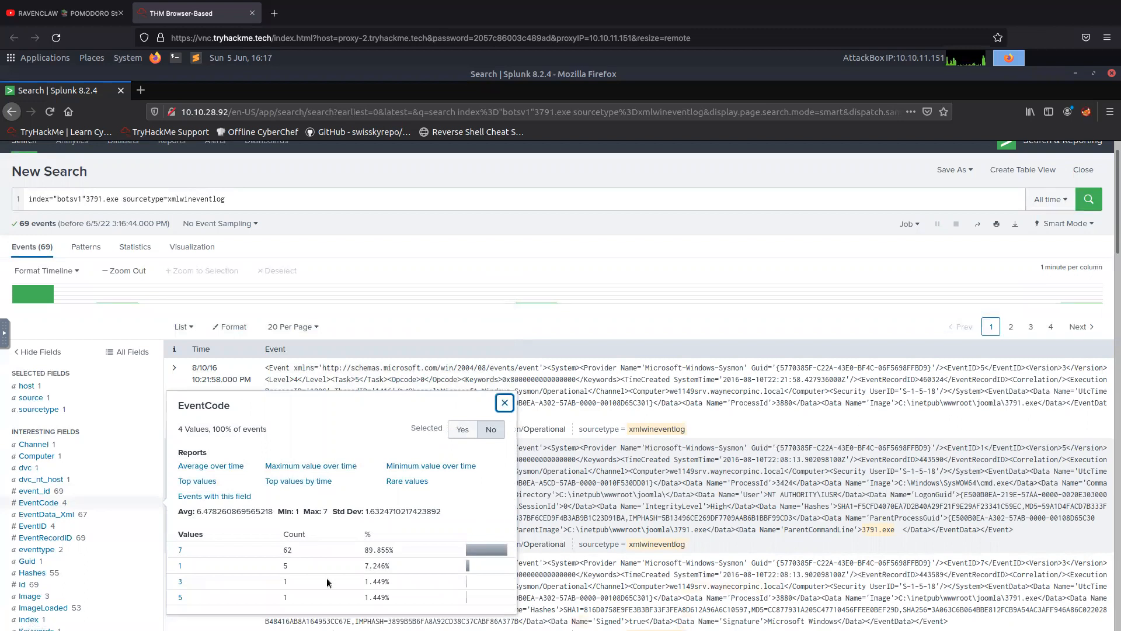
pyautogui.click(180, 565)
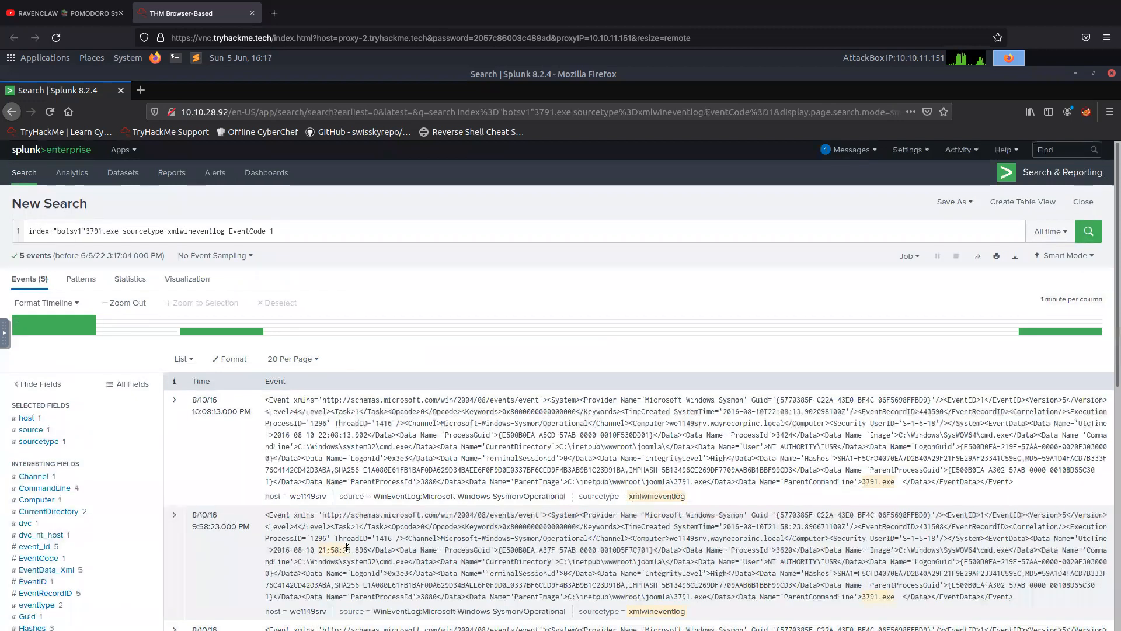
# Look over the Hashes field values and restrict the search to the one with MD5 AAE3F5A29935E6ABCC2C2754D12A9AF0.
pyautogui.scroll(-2, 224, 575)
pyautogui.click(32, 562)
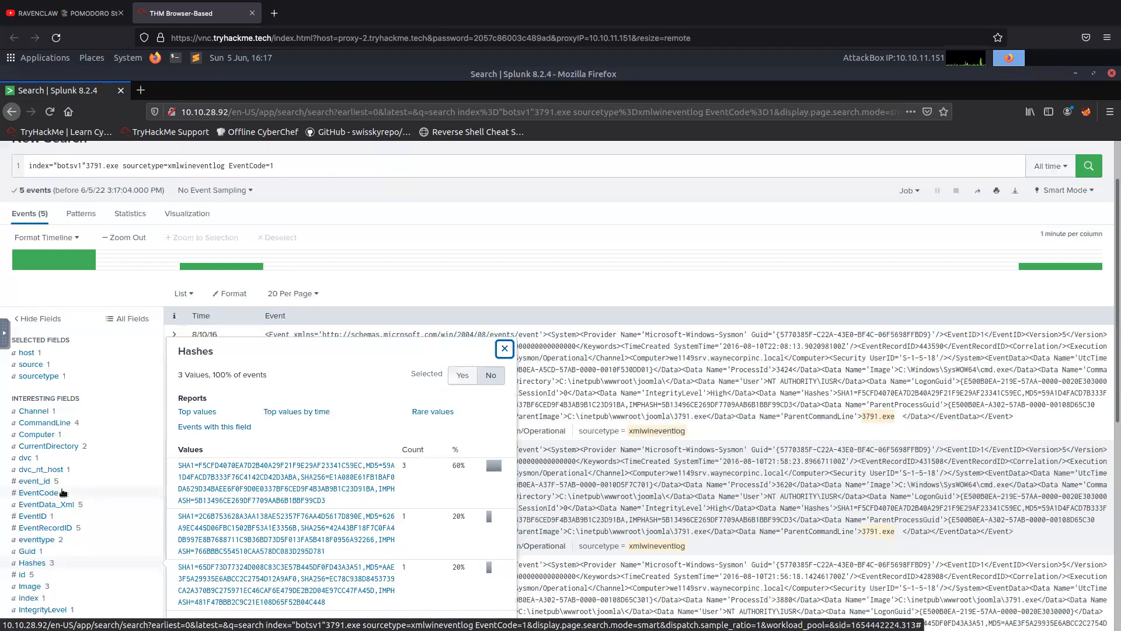
pyautogui.scroll(2, 63, 492)
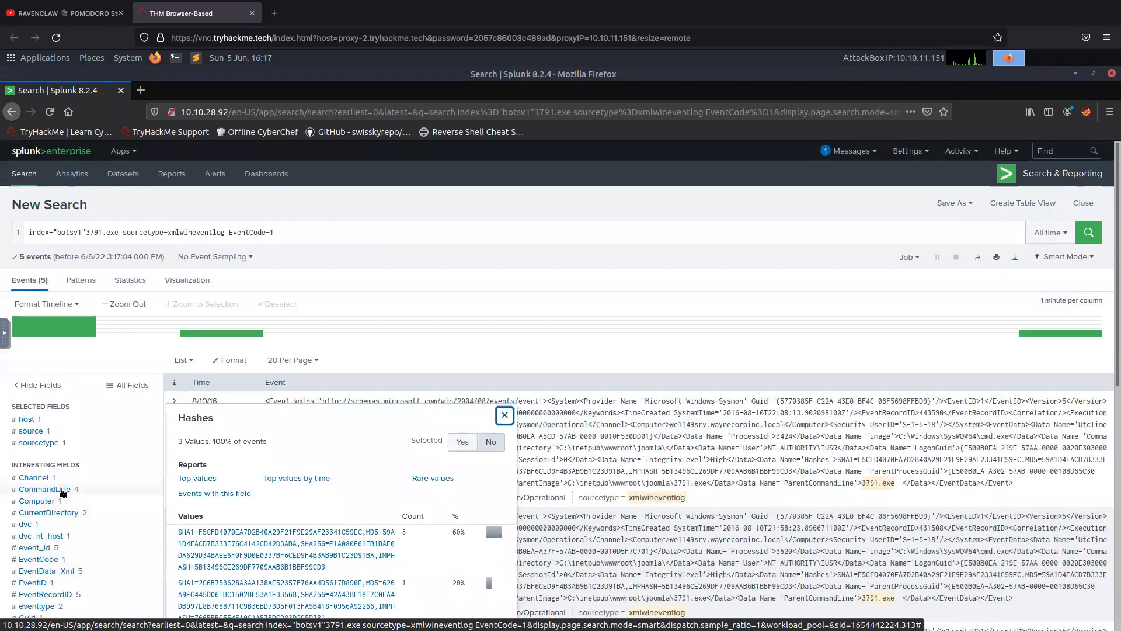
pyautogui.scroll(-2, 63, 492)
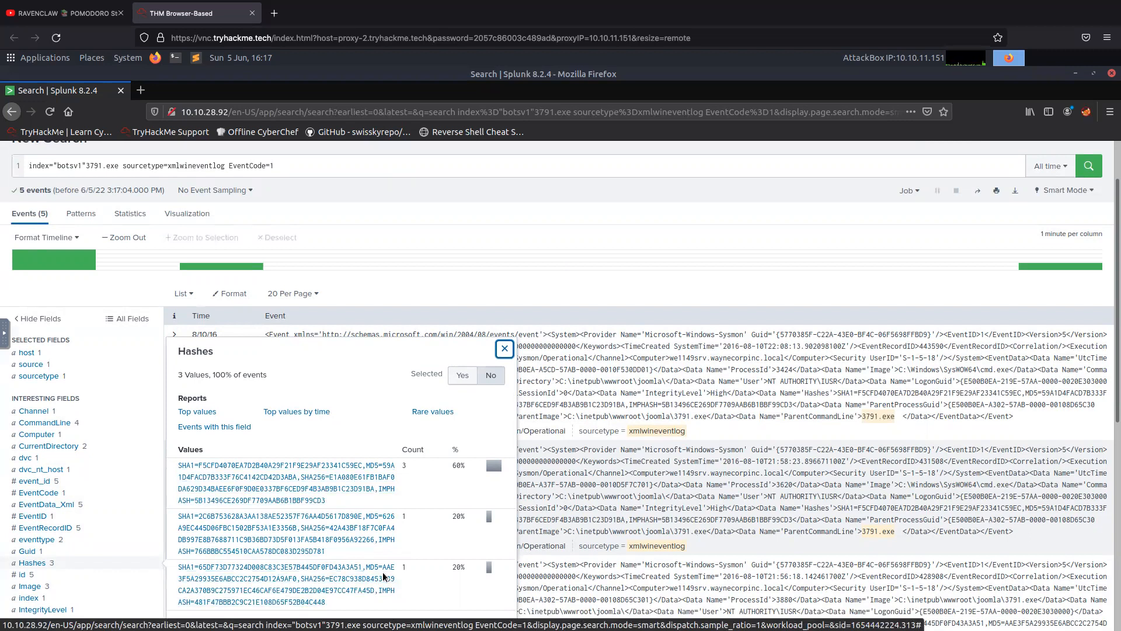
pyautogui.click(369, 583)
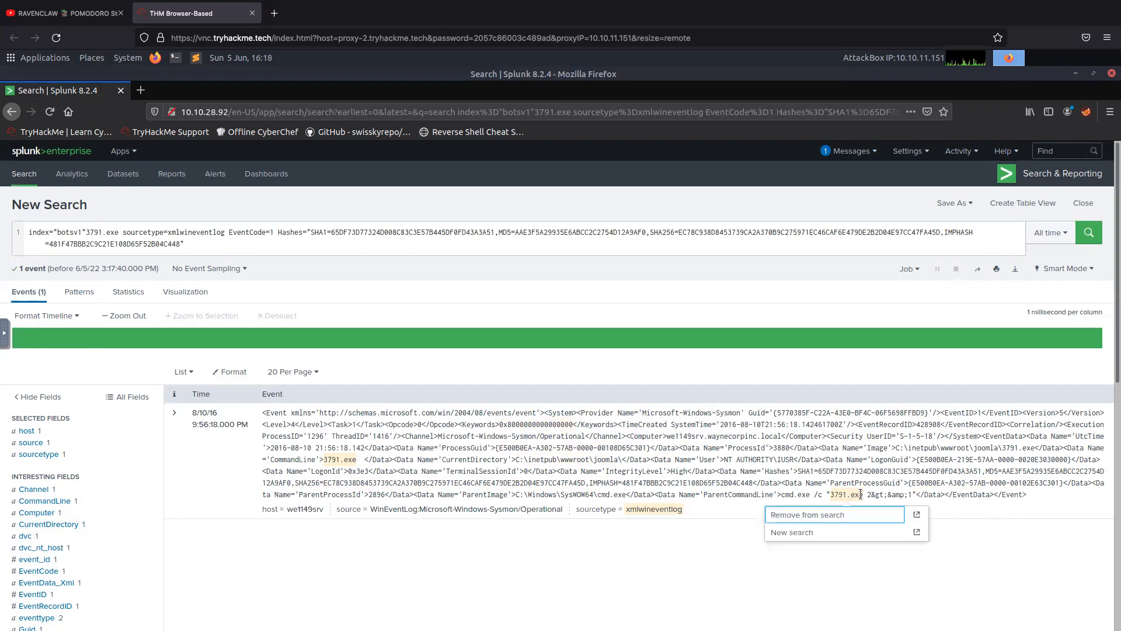
# Highlight 3791.exe in the event's parent command line and copy the MD5 hash from its Hashes data.
pyautogui.click(859, 495)
pyautogui.moveTo(860, 494); pyautogui.dragTo(831, 495)
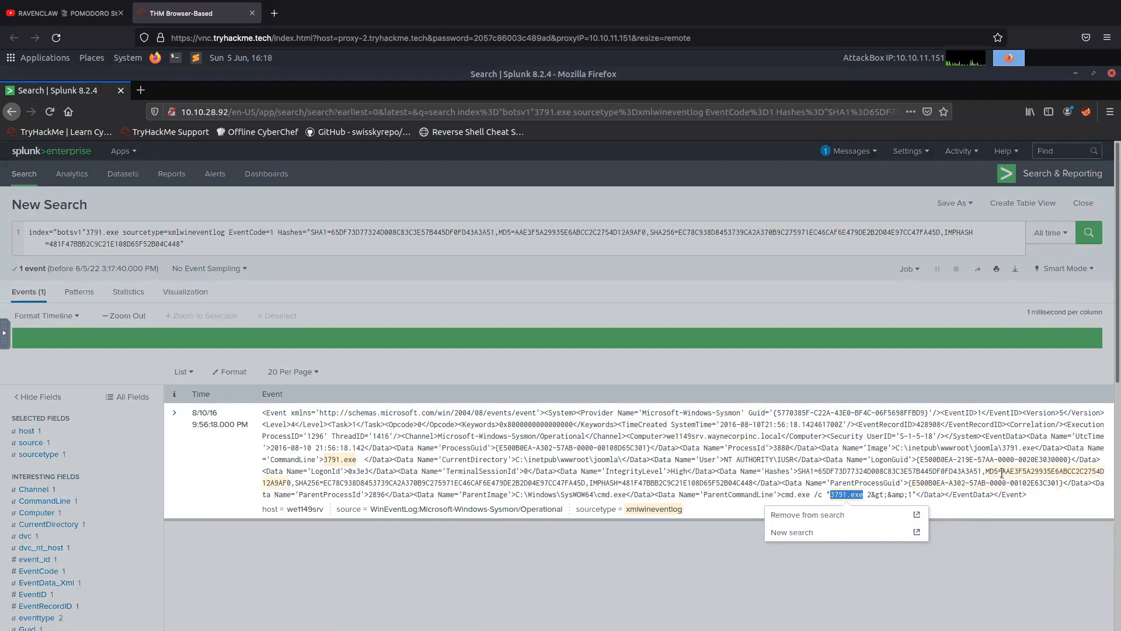
pyautogui.moveTo(1002, 472); pyautogui.dragTo(291, 485)
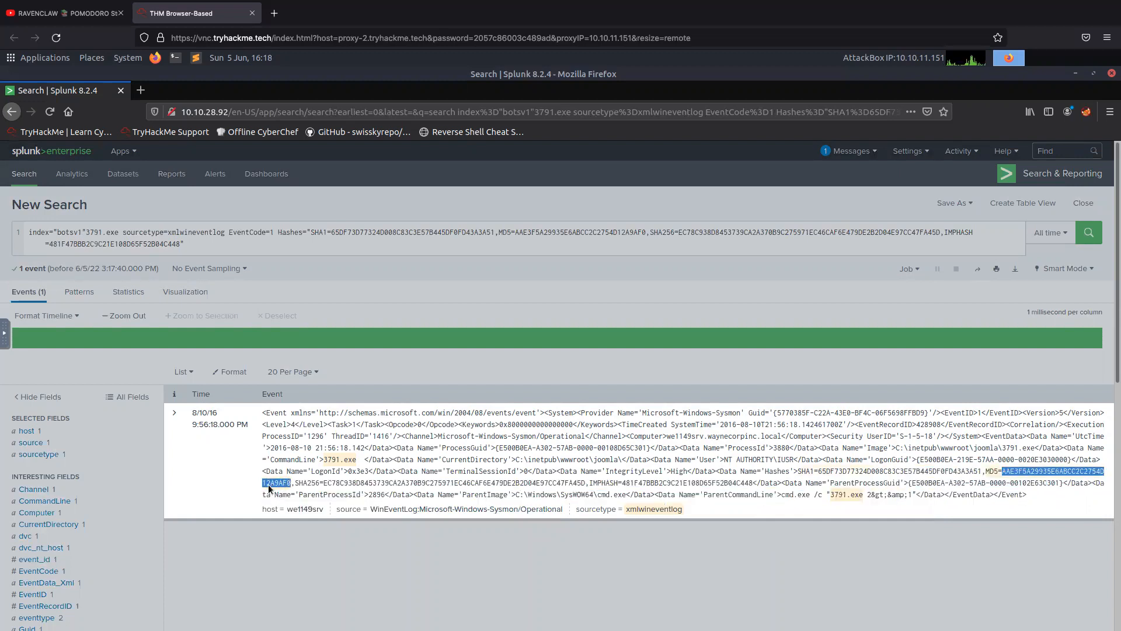
pyautogui.rightClick(272, 484)
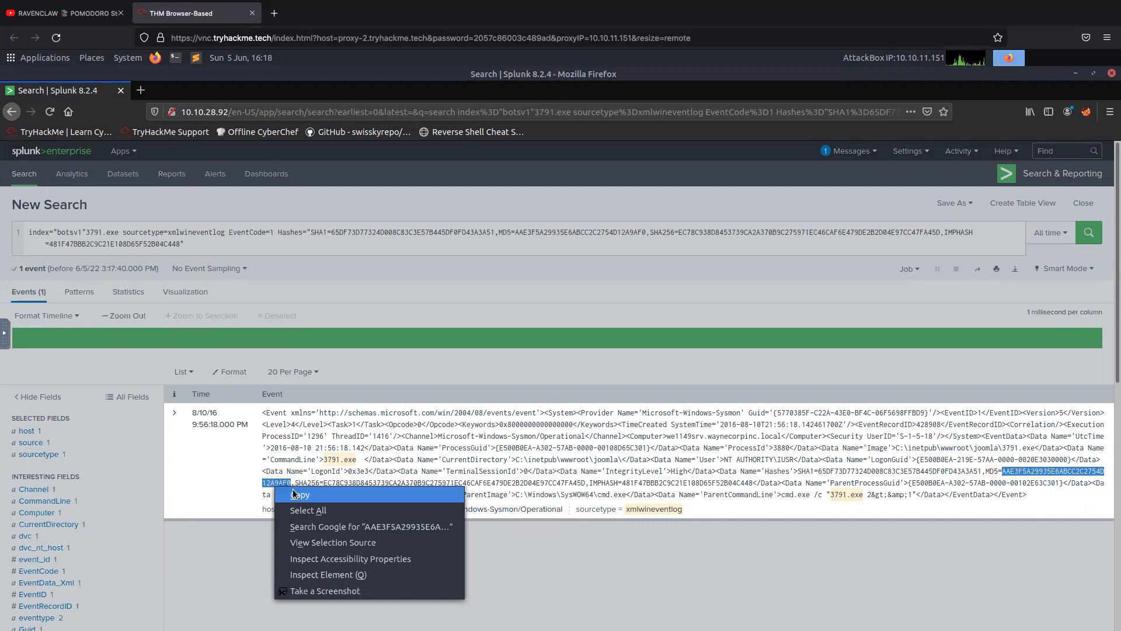
pyautogui.click(357, 496)
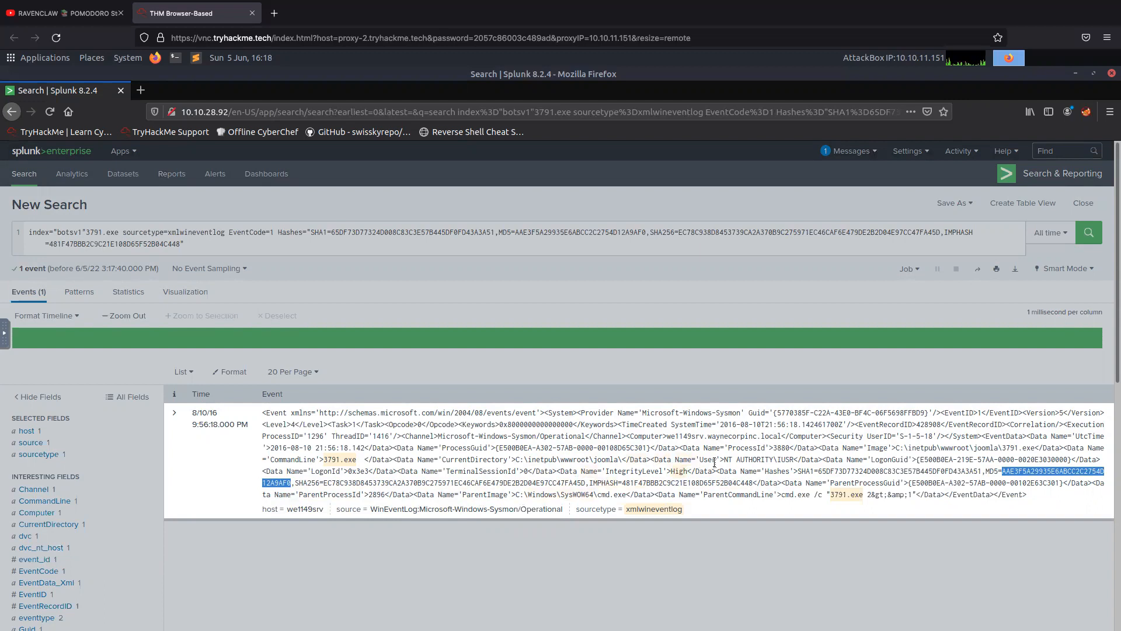
# Copy the event's User value NT AUTHORITY\IUSR and search Google for it in a new browser tab, accepting the cookie terms.
pyautogui.moveTo(725, 462); pyautogui.dragTo(794, 464)
pyautogui.rightClick(770, 462)
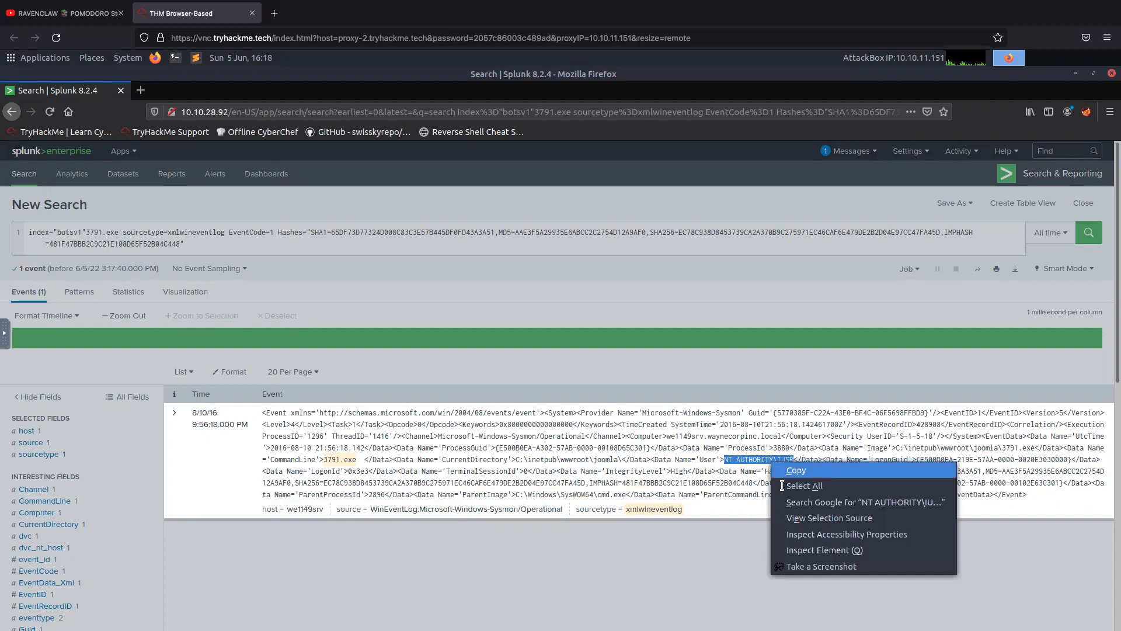
pyautogui.click(796, 471)
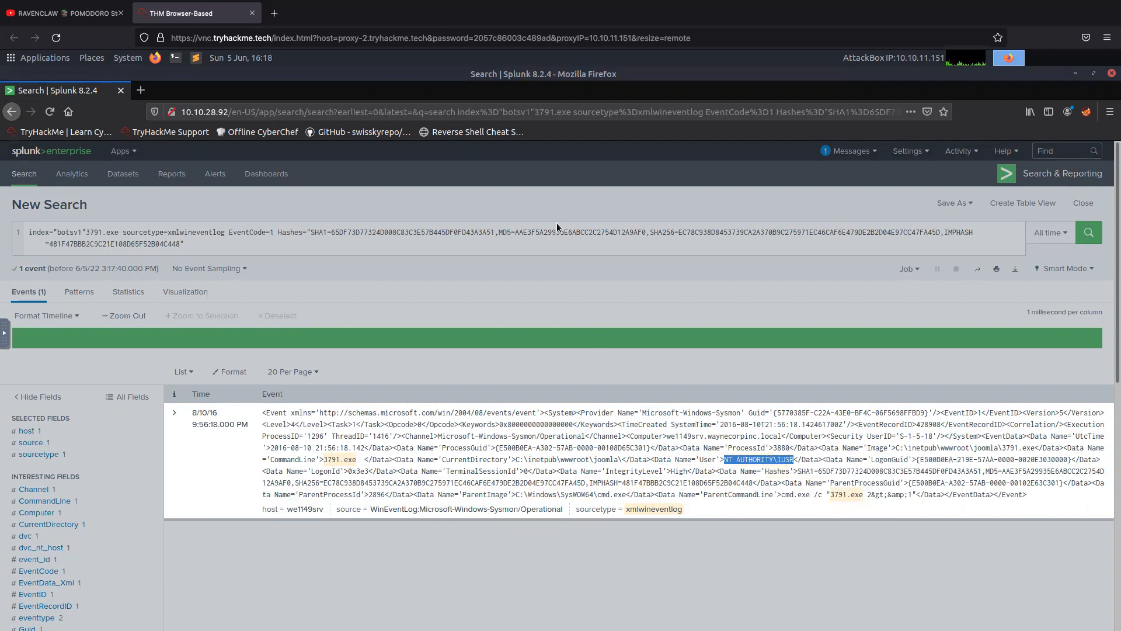
pyautogui.click(140, 90)
pyautogui.click(250, 114)
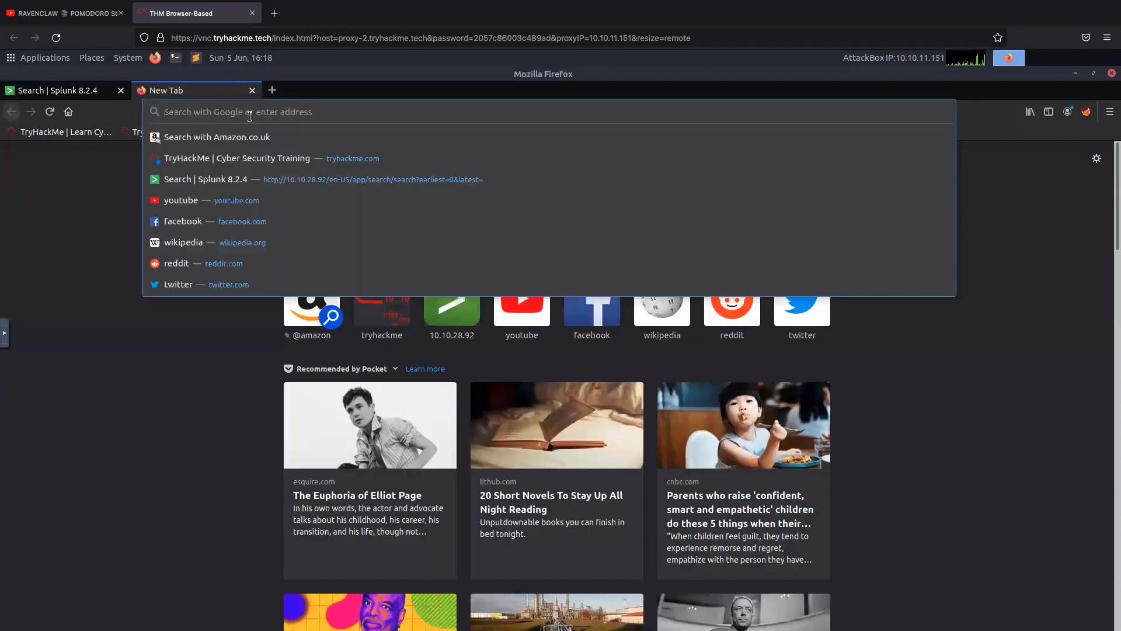
pyautogui.rightClick(249, 115)
pyautogui.click(274, 172)
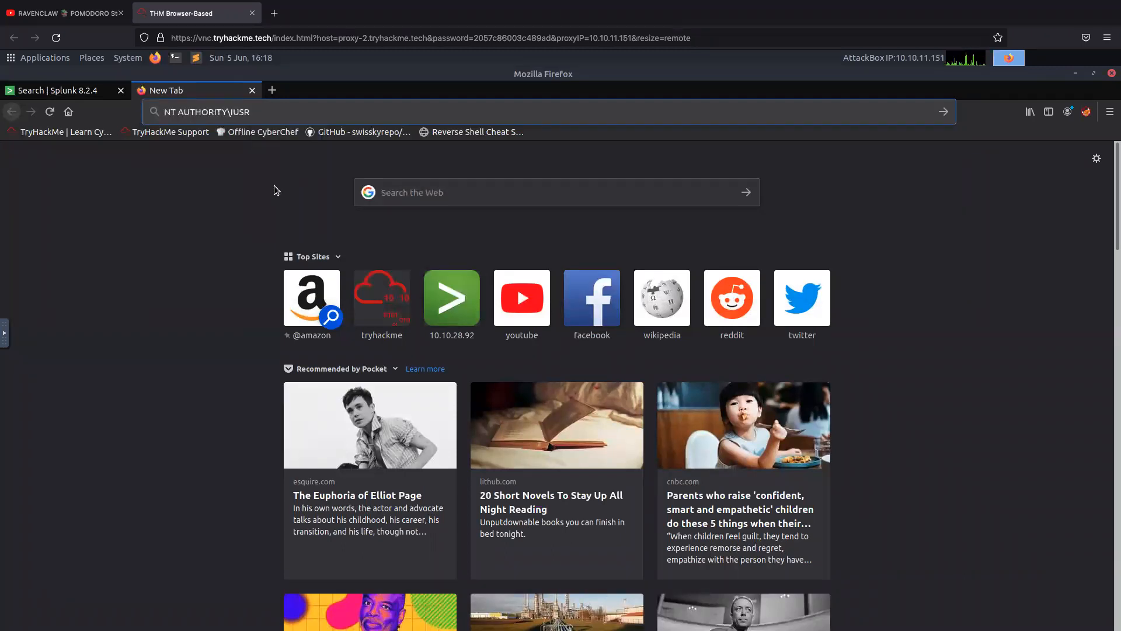
pyautogui.press('Return')
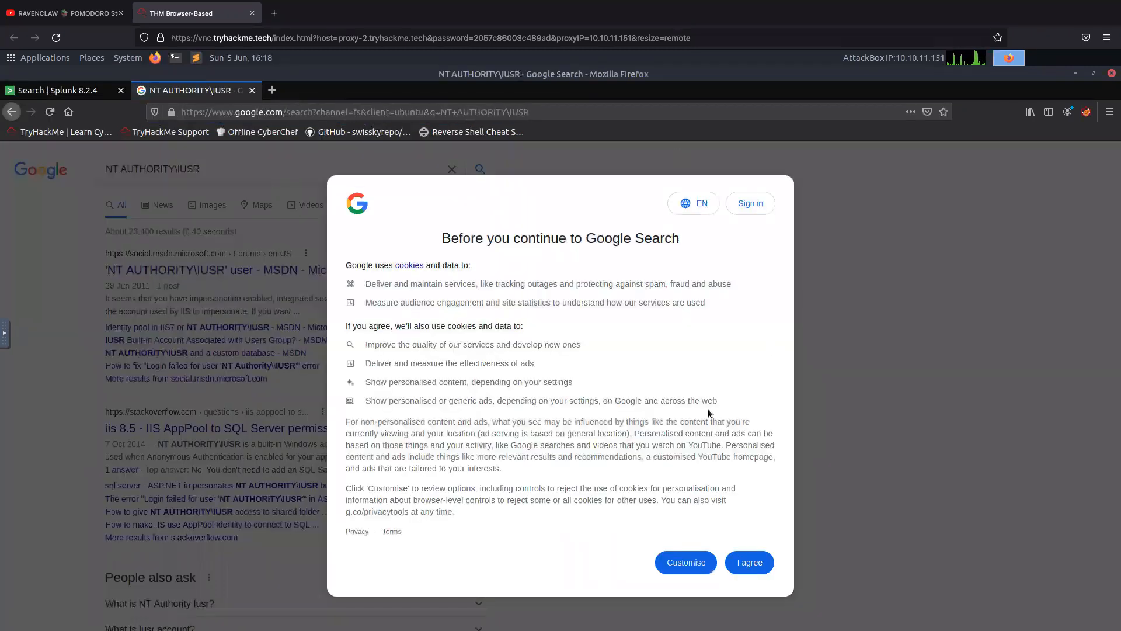
pyautogui.click(749, 562)
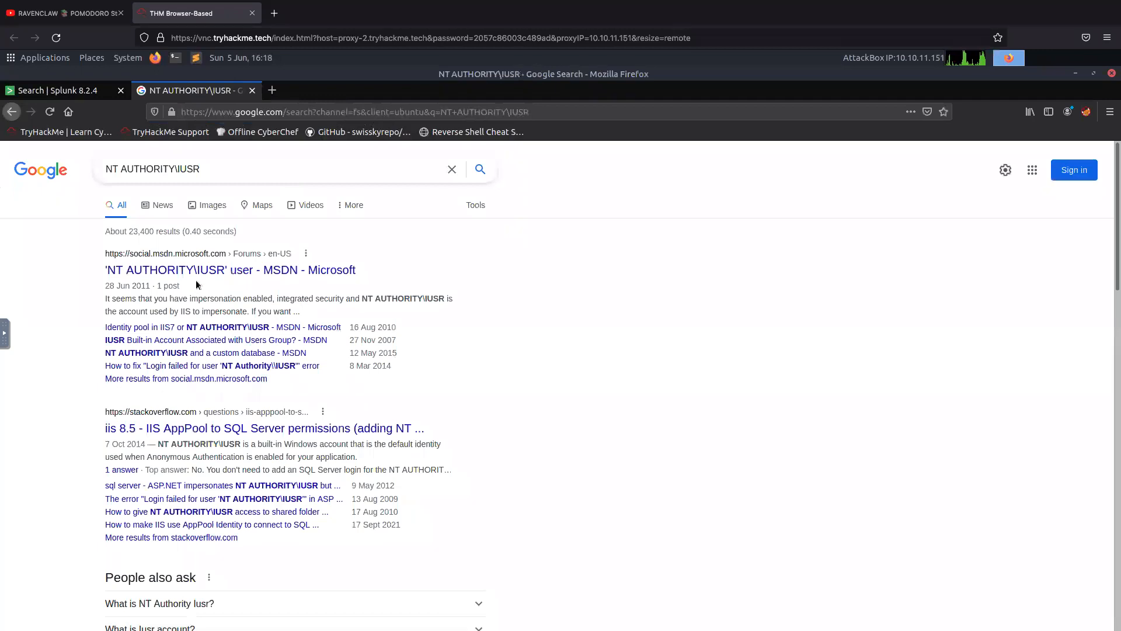
# Return to the Splunk results and look over the 3791.exe event and its field list.
pyautogui.click(37, 98)
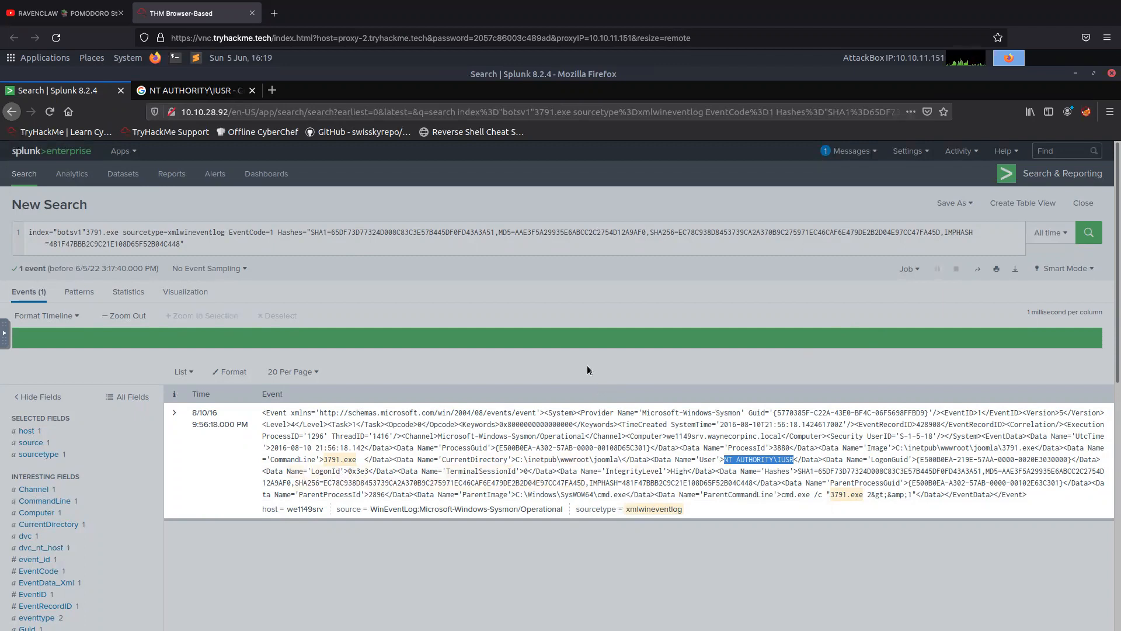
pyautogui.scroll(-3, 493, 387)
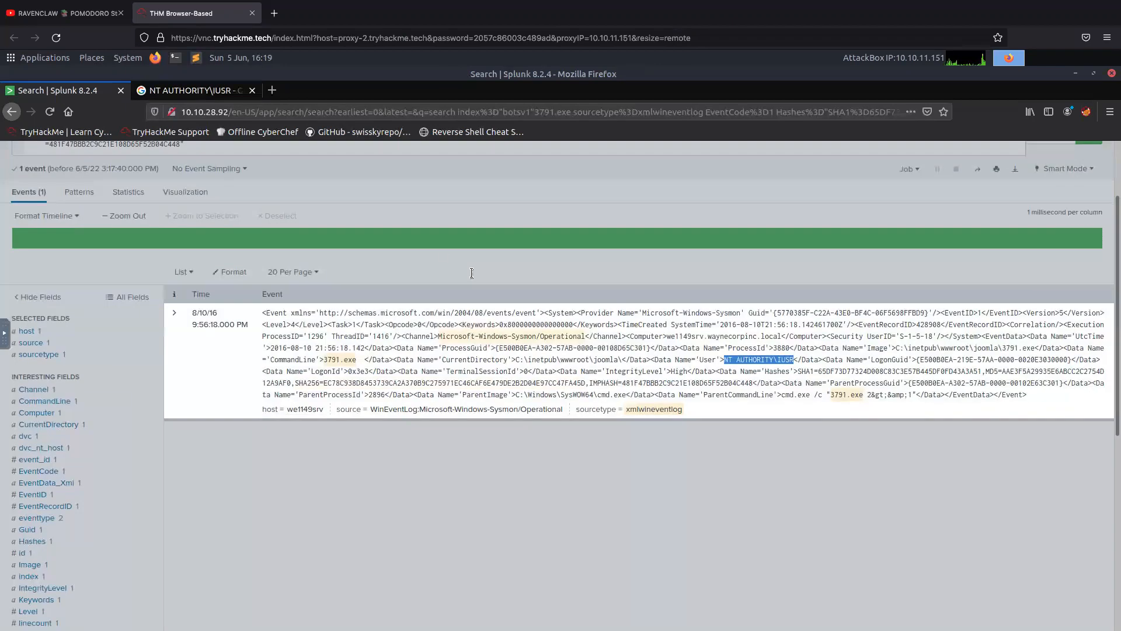
pyautogui.click(439, 251)
# In the Google browser tab, search for virustotal, open the VirusTotal home page and switch it to Search.
pyautogui.click(192, 90)
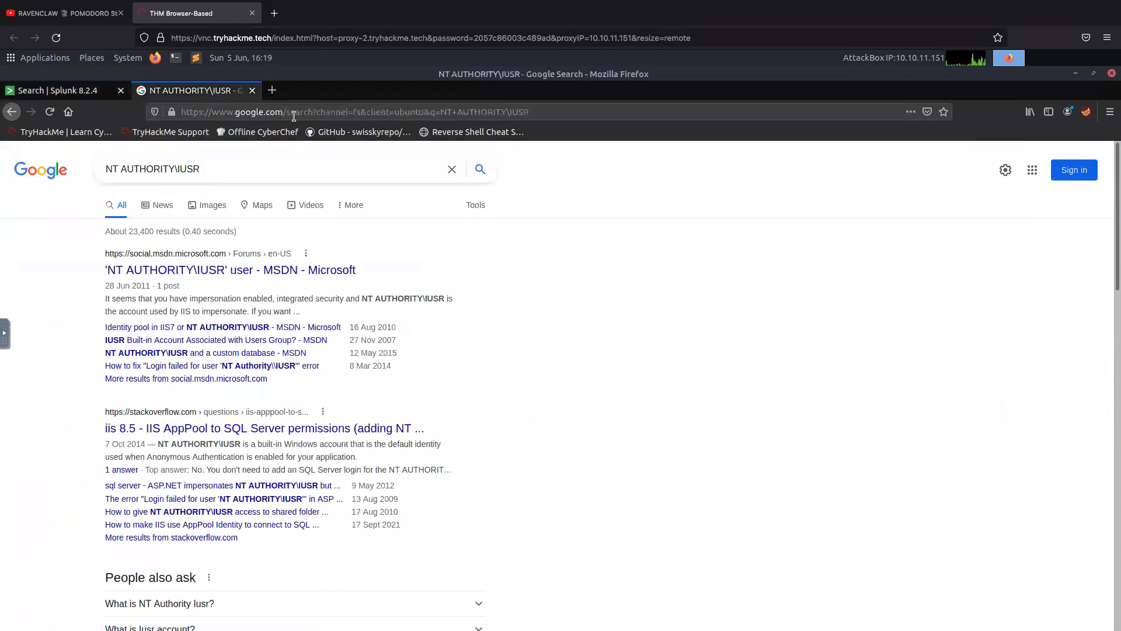
pyautogui.click(271, 106)
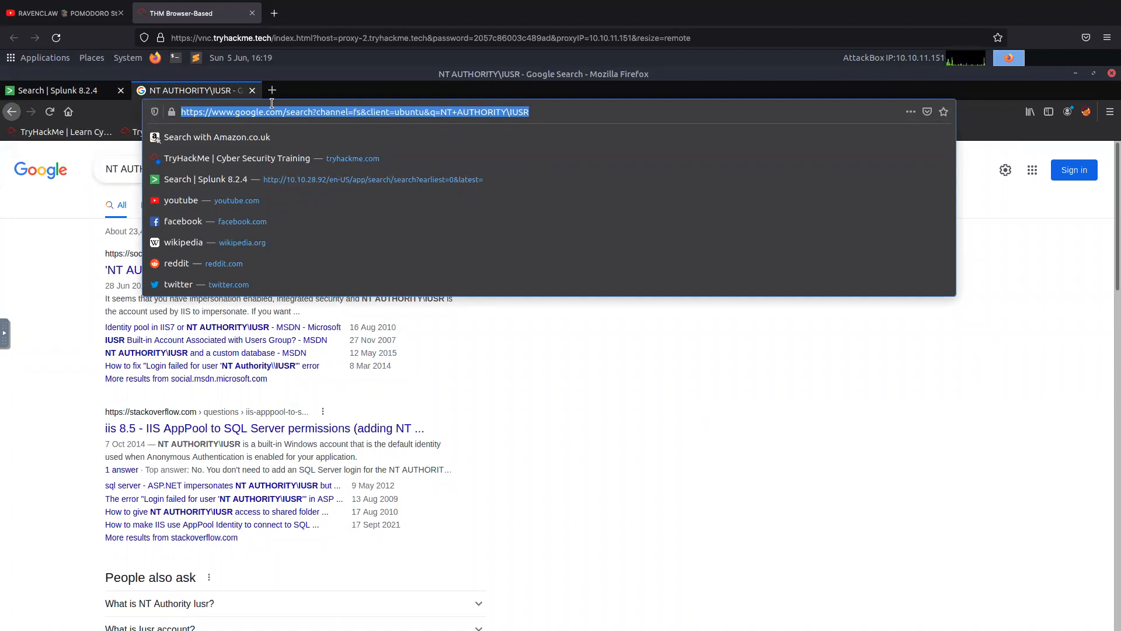
pyautogui.write('virus')
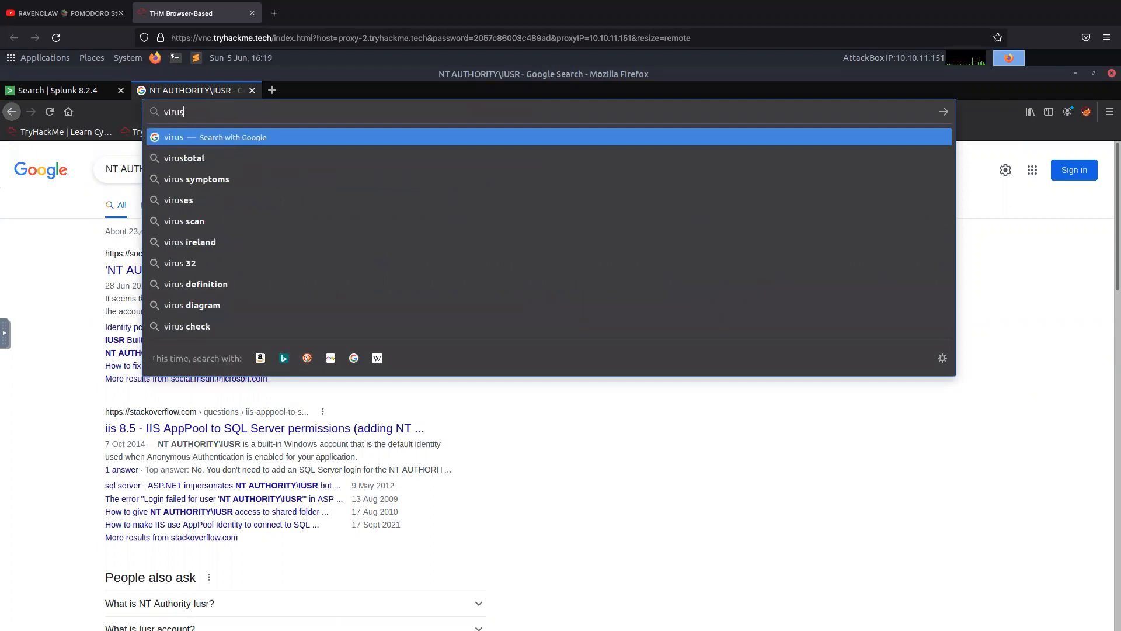
pyautogui.press('Down')
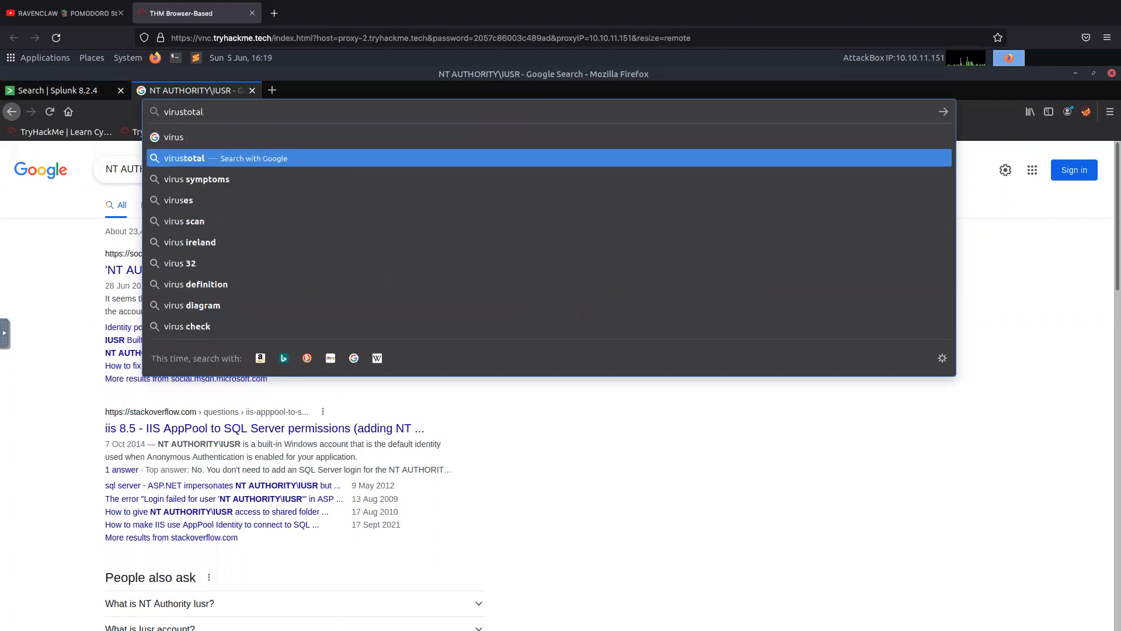
pyautogui.press('Return')
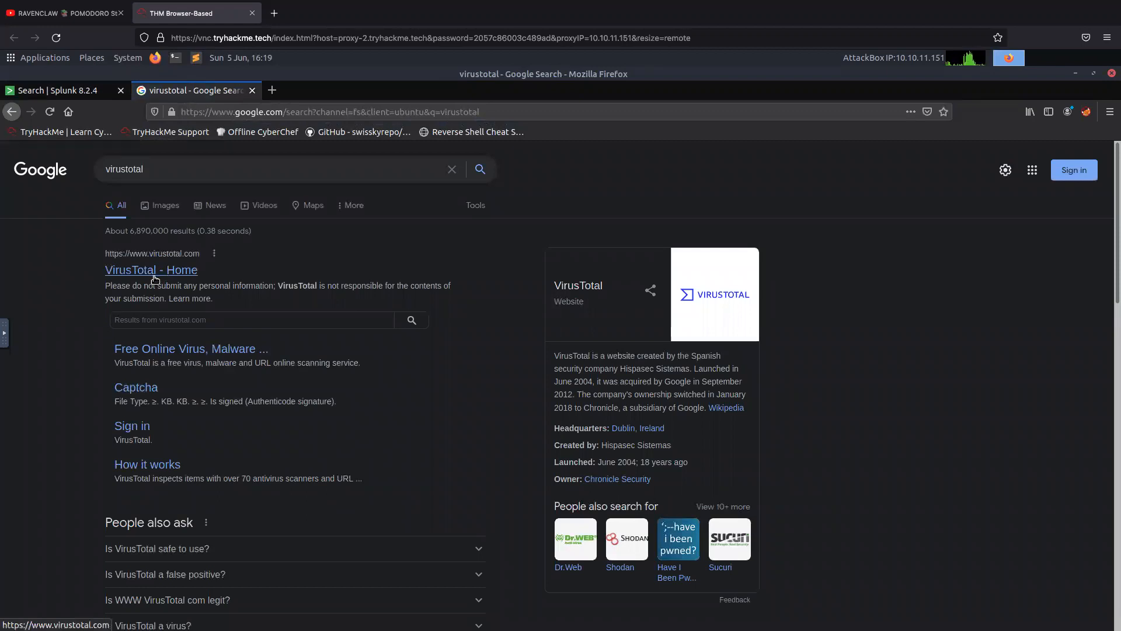
pyautogui.click(156, 272)
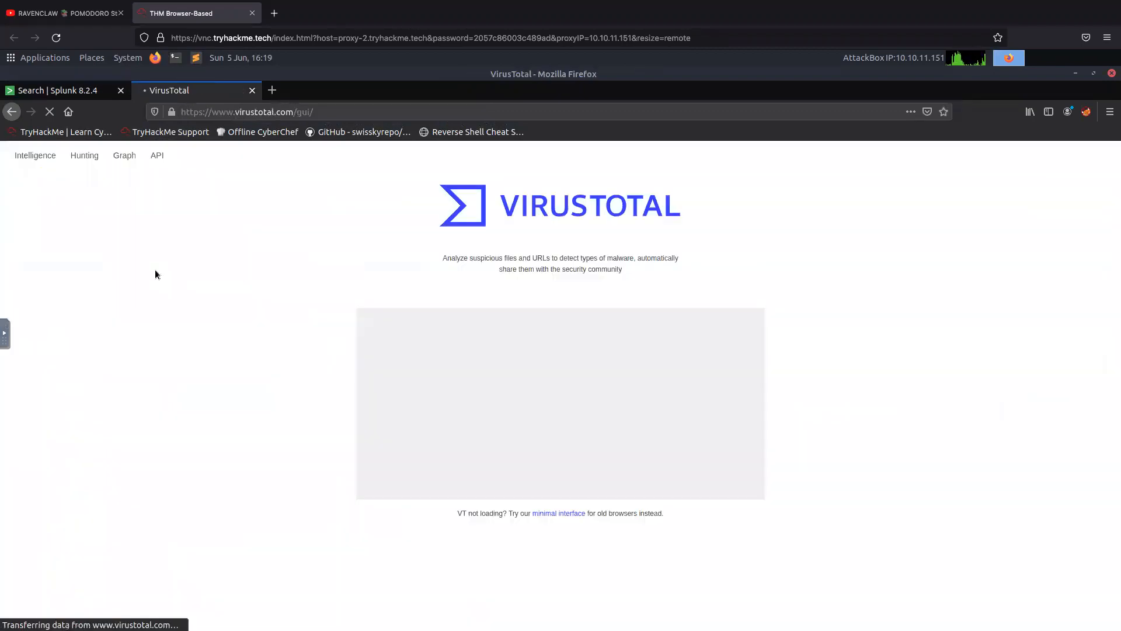
pyautogui.click(701, 320)
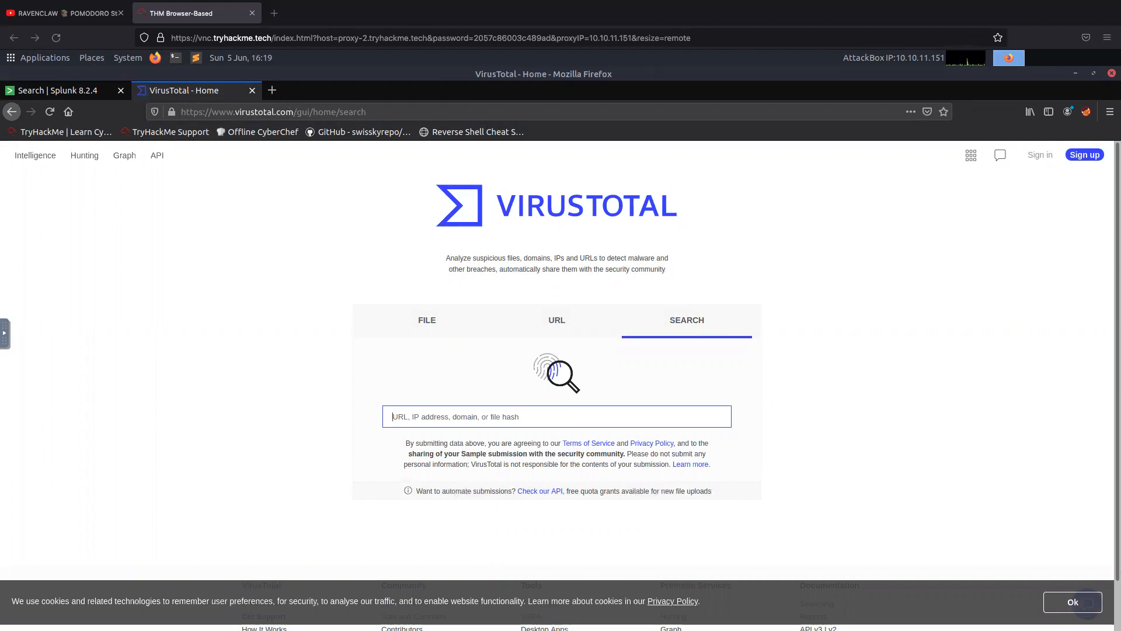
pyautogui.rightClick(581, 415)
pyautogui.click(619, 477)
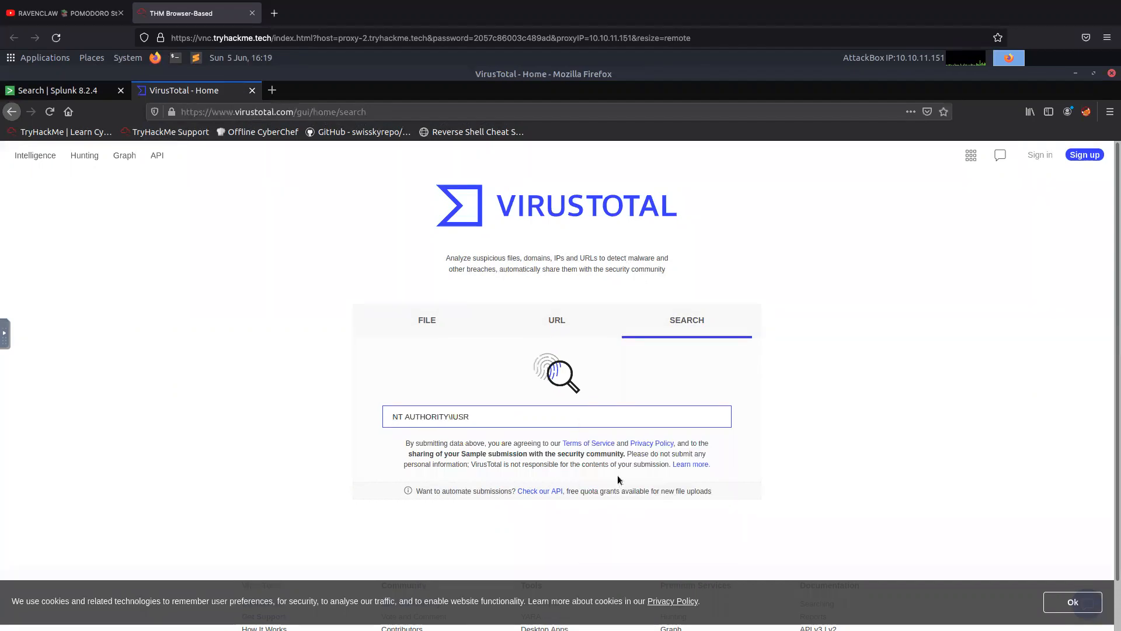
pyautogui.tripleClick(407, 409)
pyautogui.press('BackSpace')
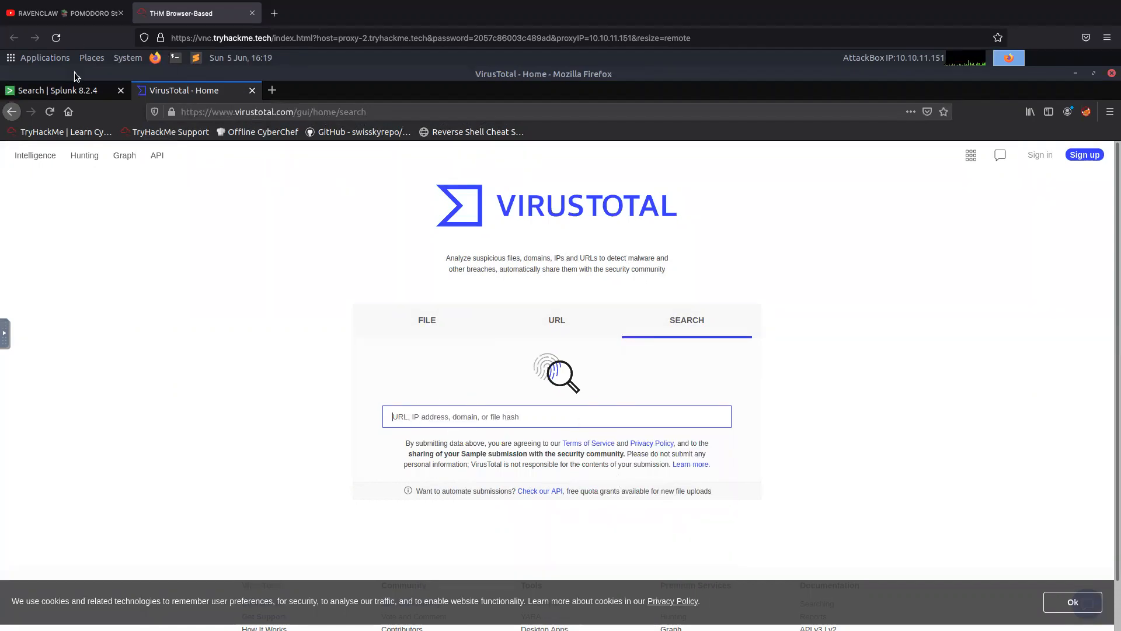
# Switch to the Splunk results and copy the MD5 hash AAE3F5A29935E6ABCC2C2754D12A9AF0 from the 3791.exe event's Hashes data.
pyautogui.click(71, 93)
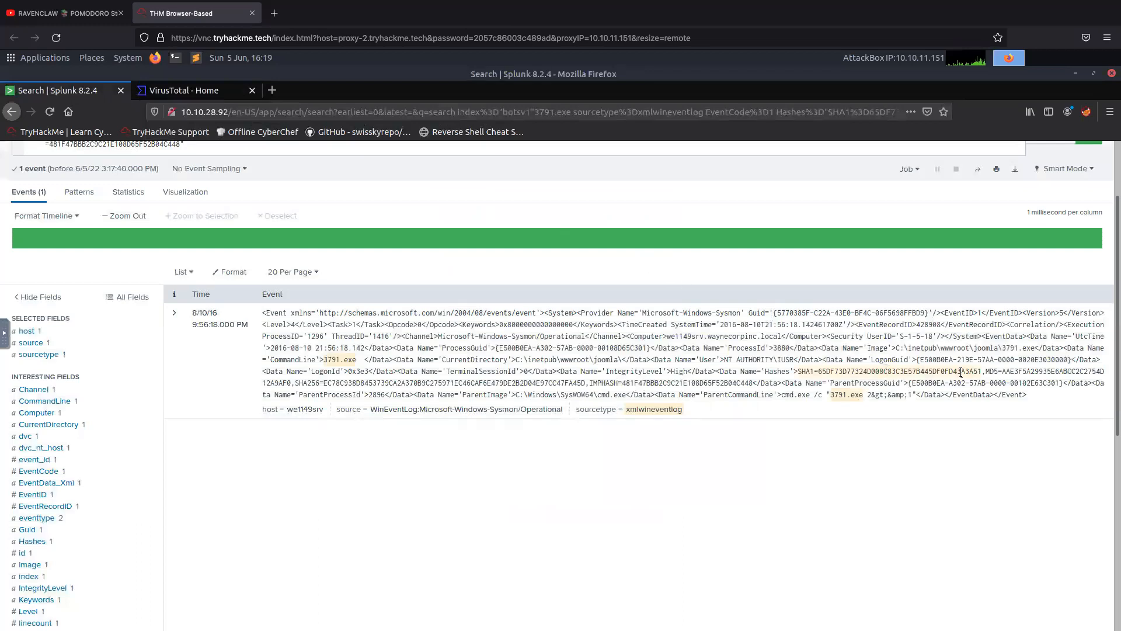
pyautogui.moveTo(1003, 374); pyautogui.dragTo(381, 384)
pyautogui.moveTo(307, 365); pyautogui.dragTo(1099, 371)
pyautogui.moveTo(1004, 385); pyautogui.dragTo(291, 385)
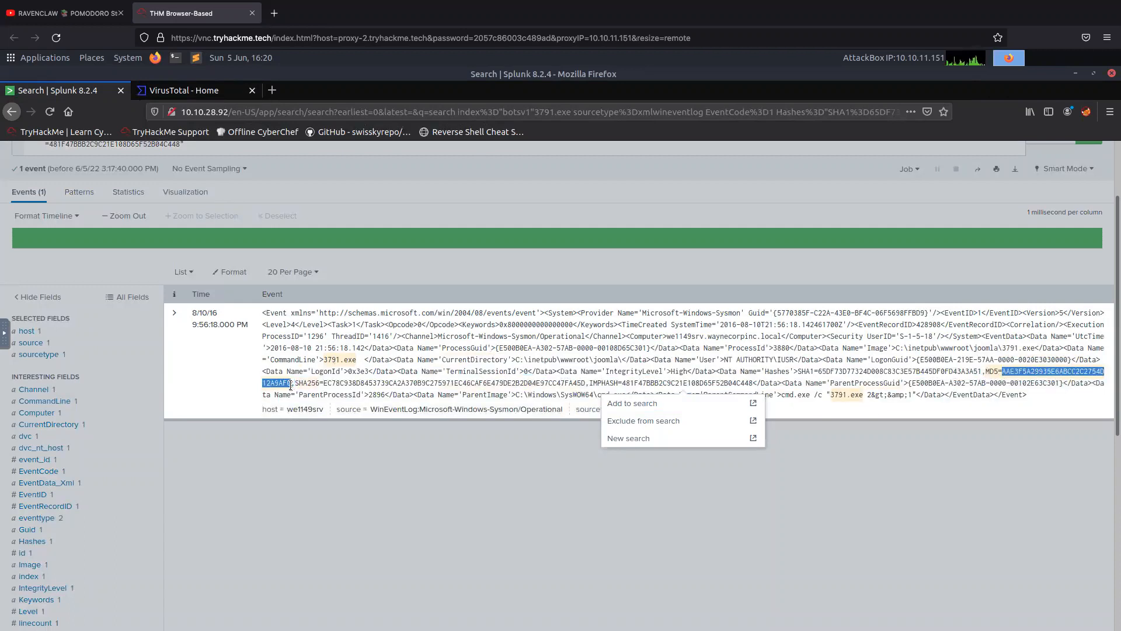
pyautogui.rightClick(270, 386)
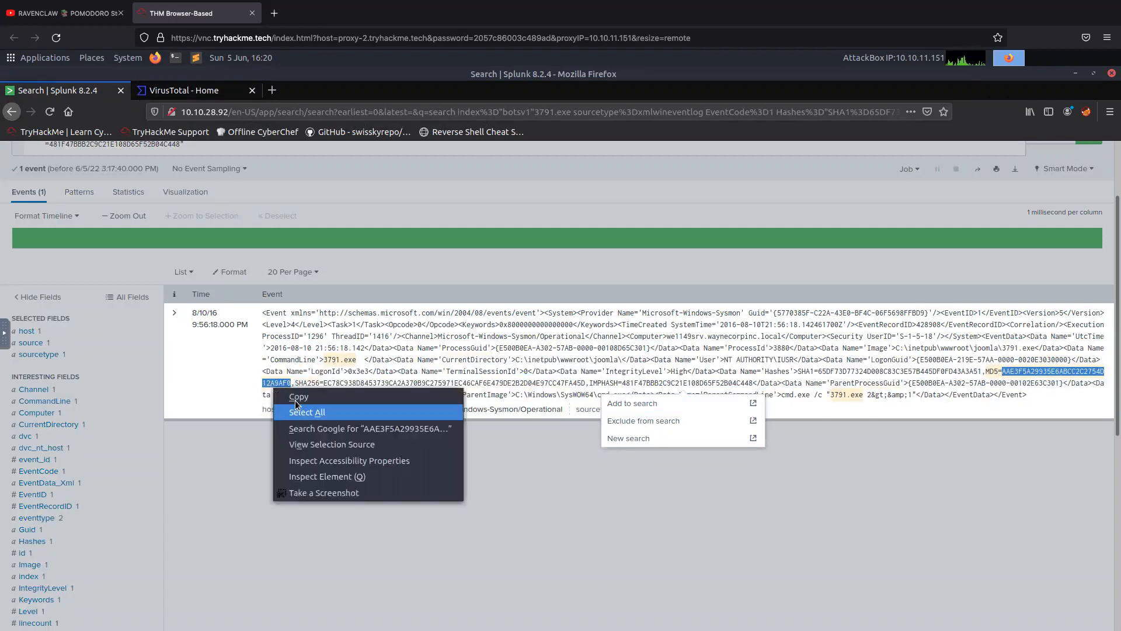
pyautogui.click(298, 397)
# Return to VirusTotal and search for the file hash AAE3F5A29935E6ABCC2C2754D12A9AF0.
pyautogui.click(183, 92)
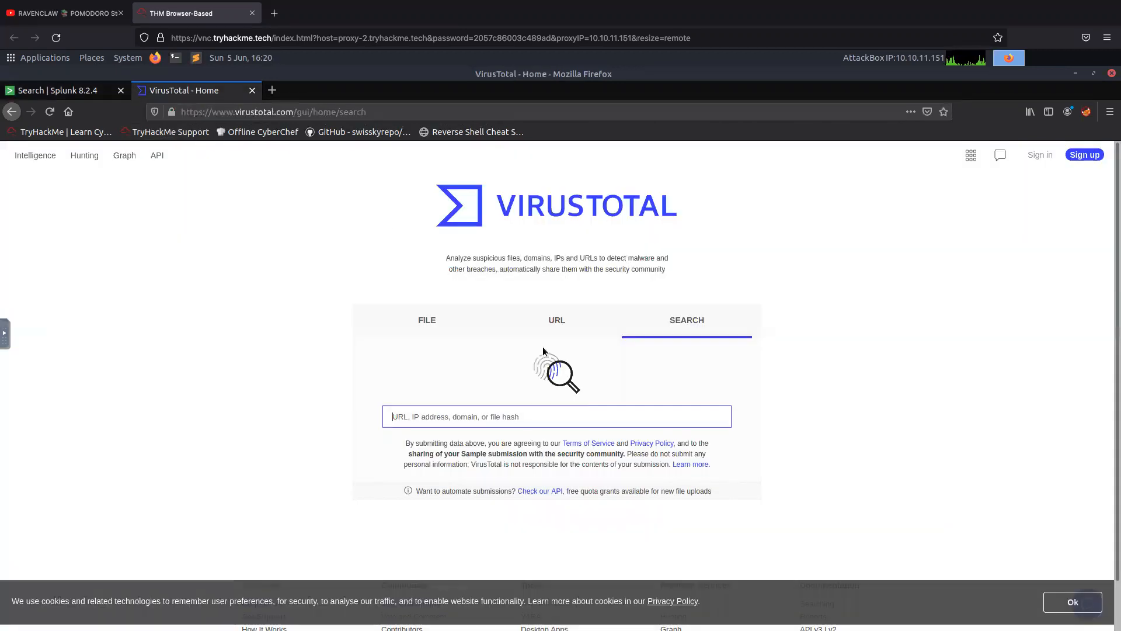
pyautogui.rightClick(528, 425)
pyautogui.click(581, 471)
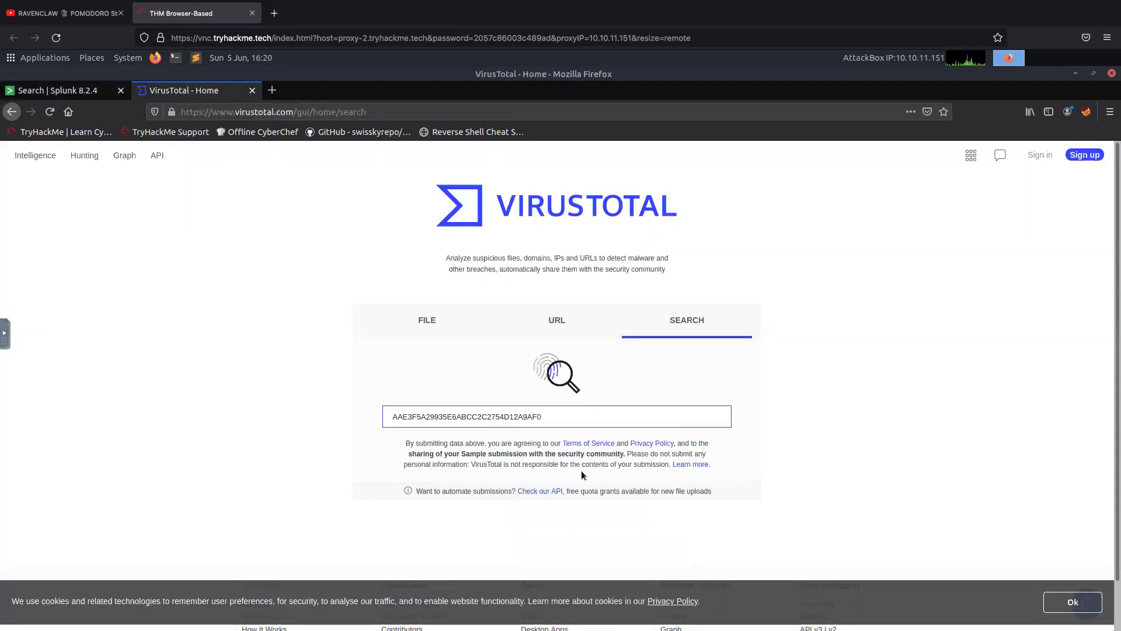
pyautogui.press('Return')
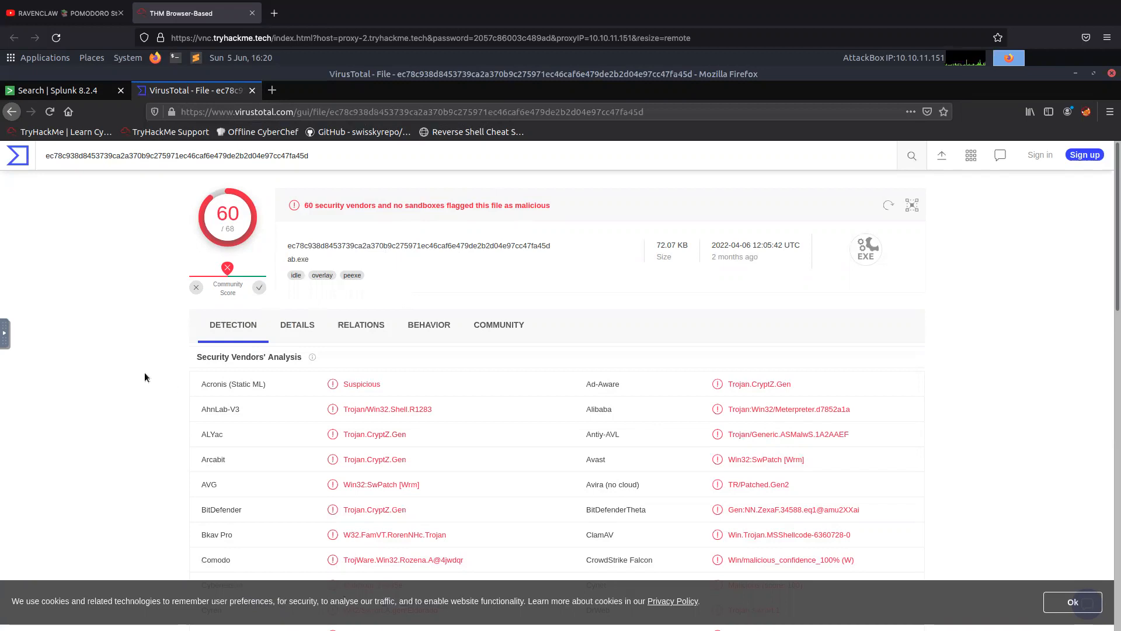
# Review the security vendors' detection results for the file throughout the VirusTotal report.
pyautogui.scroll(-3, 145, 372)
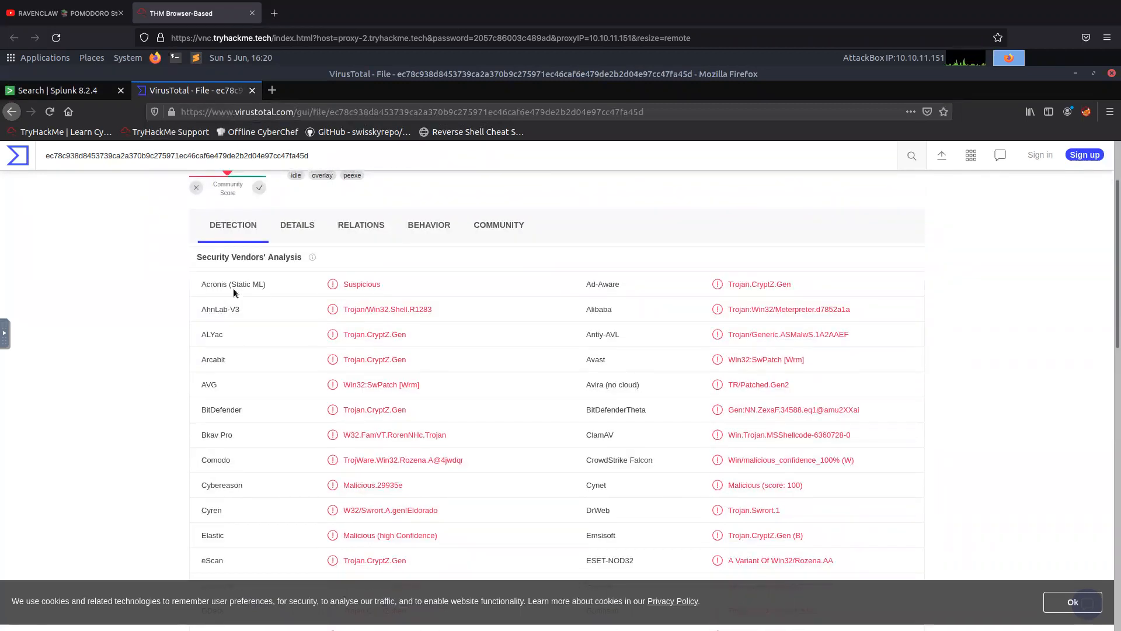
pyautogui.moveTo(234, 287)
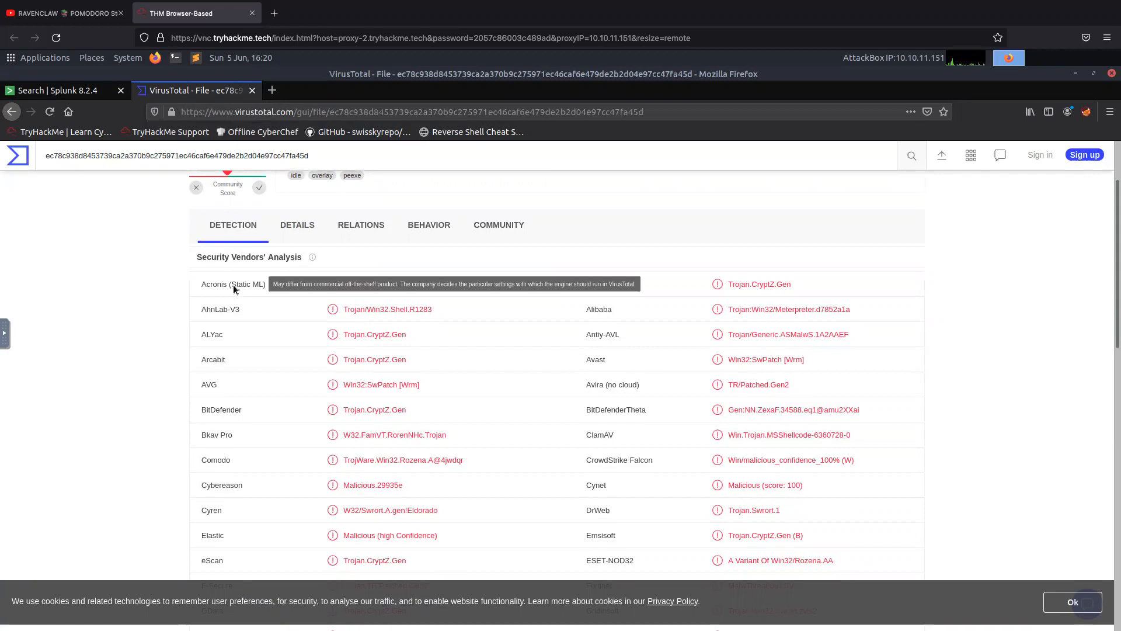
pyautogui.scroll(-3, 121, 359)
pyautogui.scroll(-7, 120, 359)
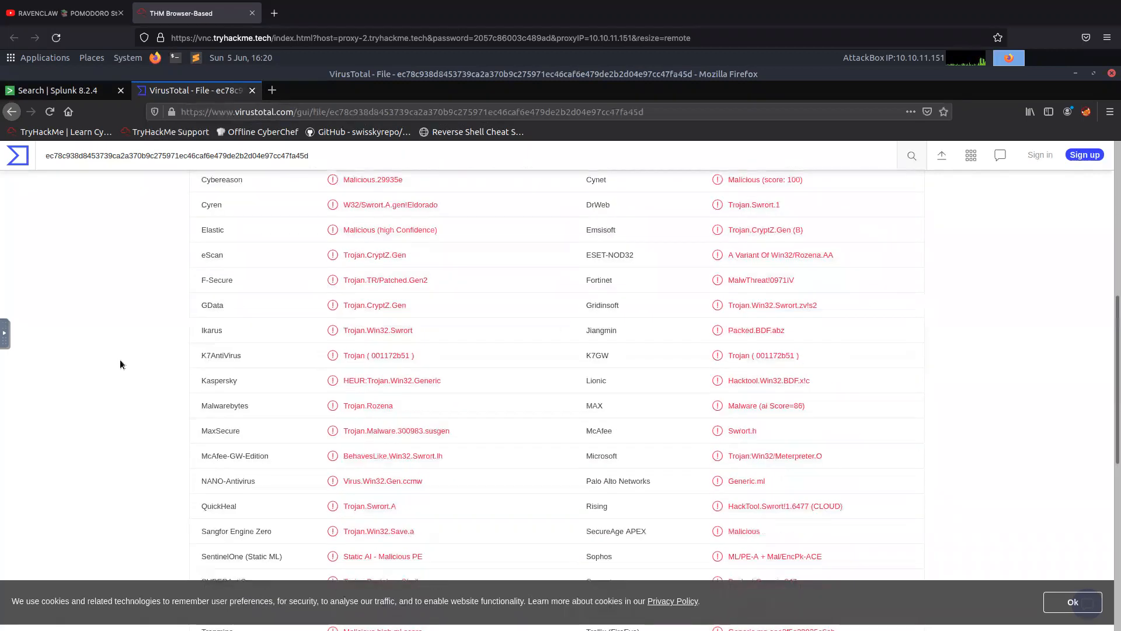
pyautogui.scroll(2, 121, 362)
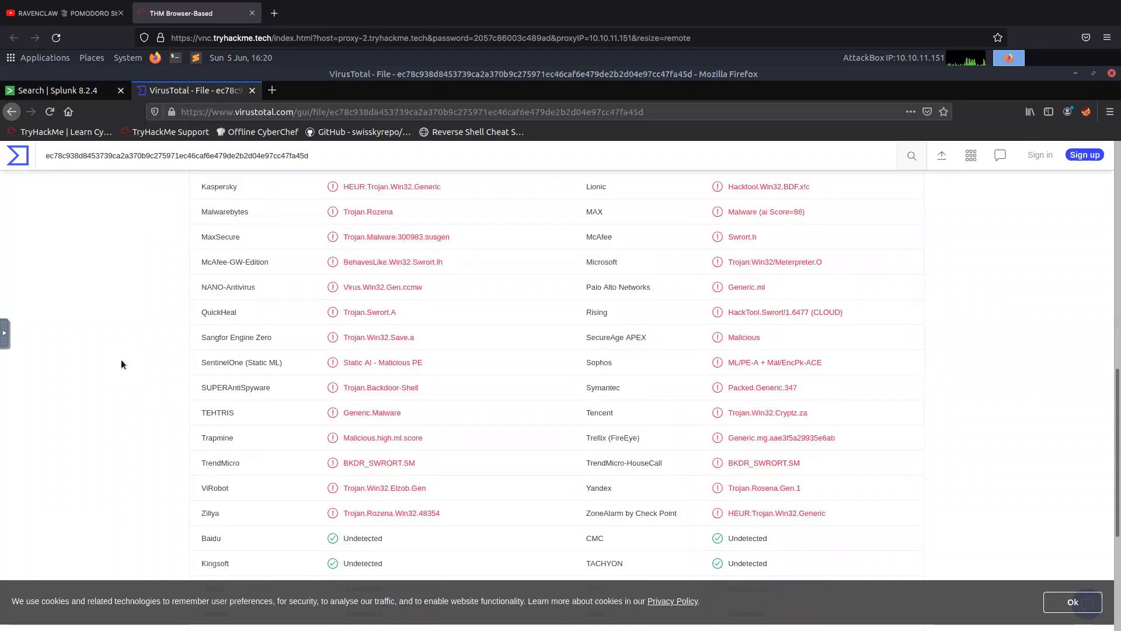
pyautogui.scroll(1, 120, 363)
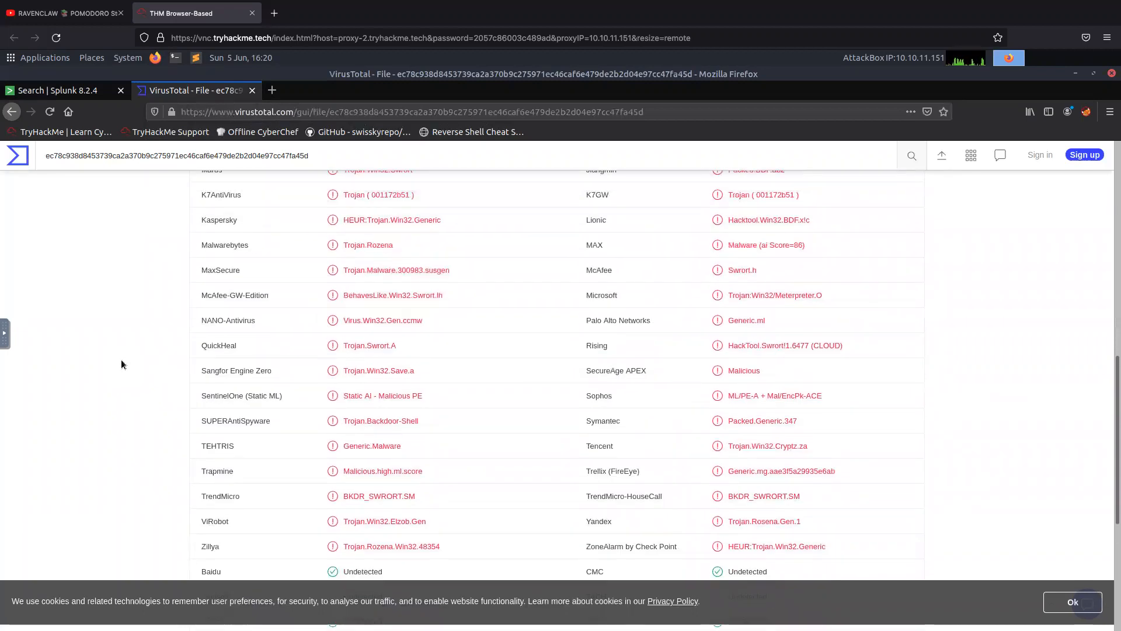
pyautogui.scroll(6, 239, 348)
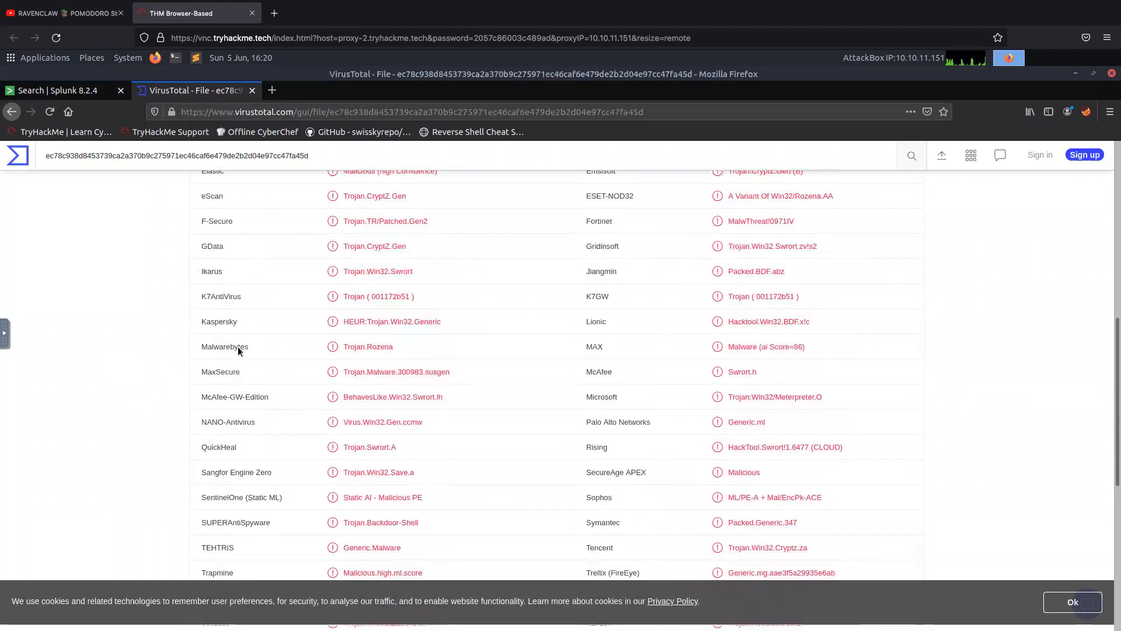
pyautogui.scroll(3, 264, 344)
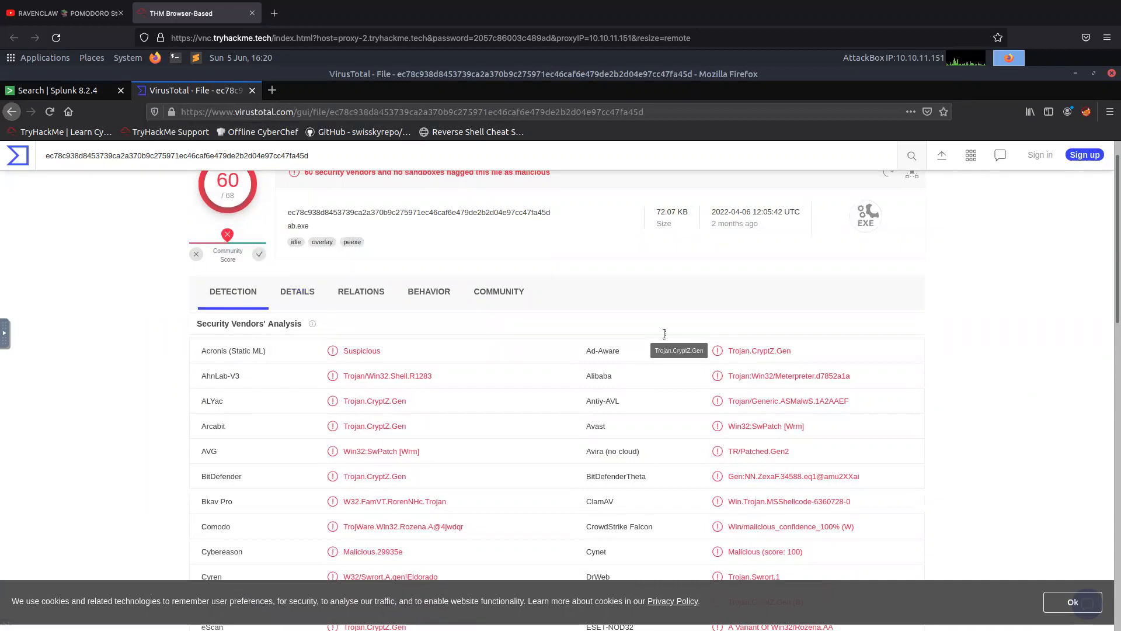
# Open the file's details and examine its basic properties, history, names, signature info and file version information.
pyautogui.click(307, 294)
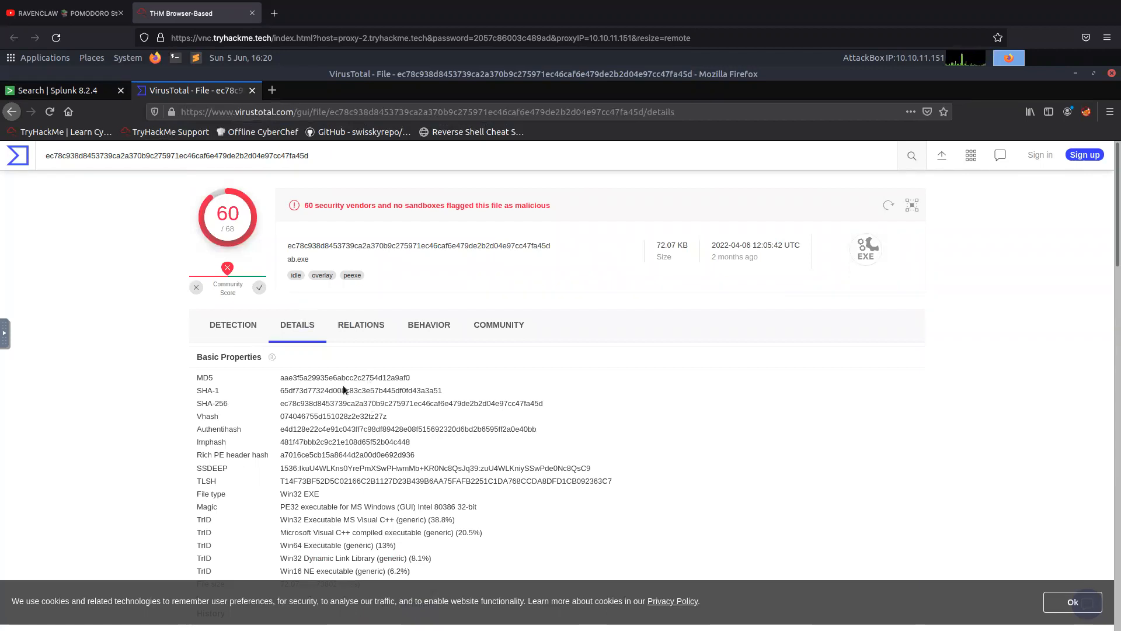
pyautogui.scroll(-3, 343, 384)
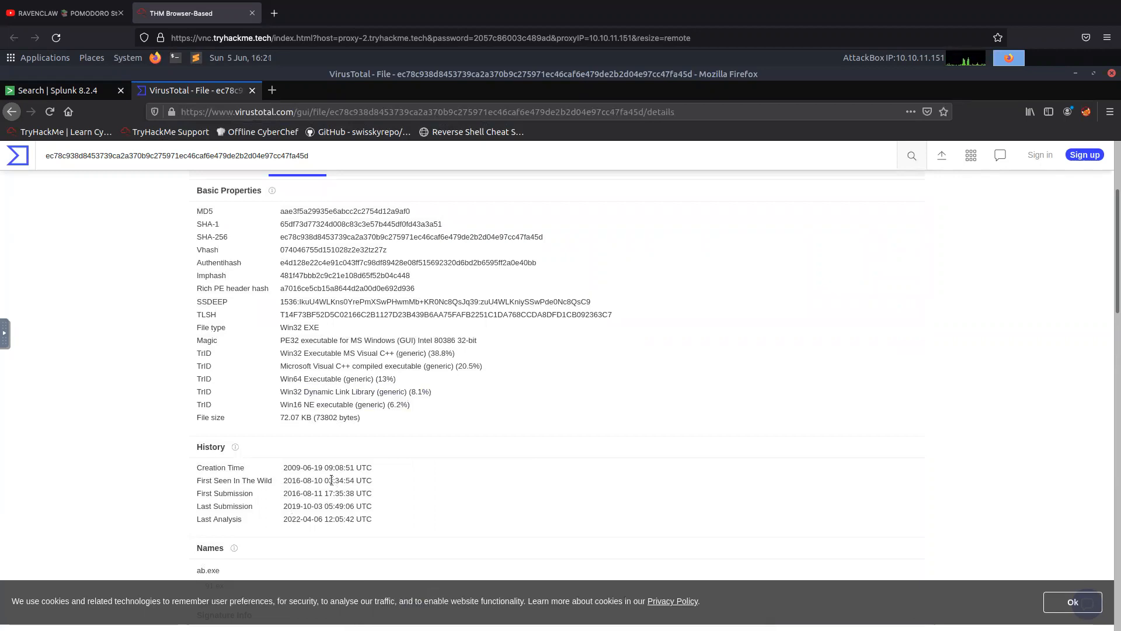
pyautogui.scroll(-3, 260, 569)
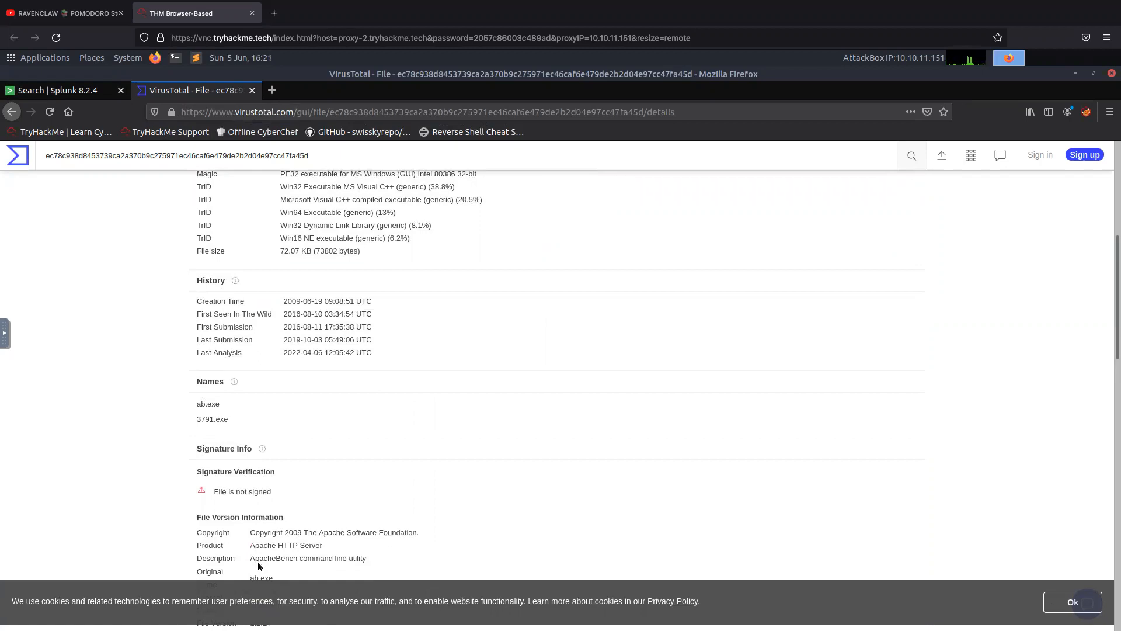
pyautogui.scroll(-2, 261, 565)
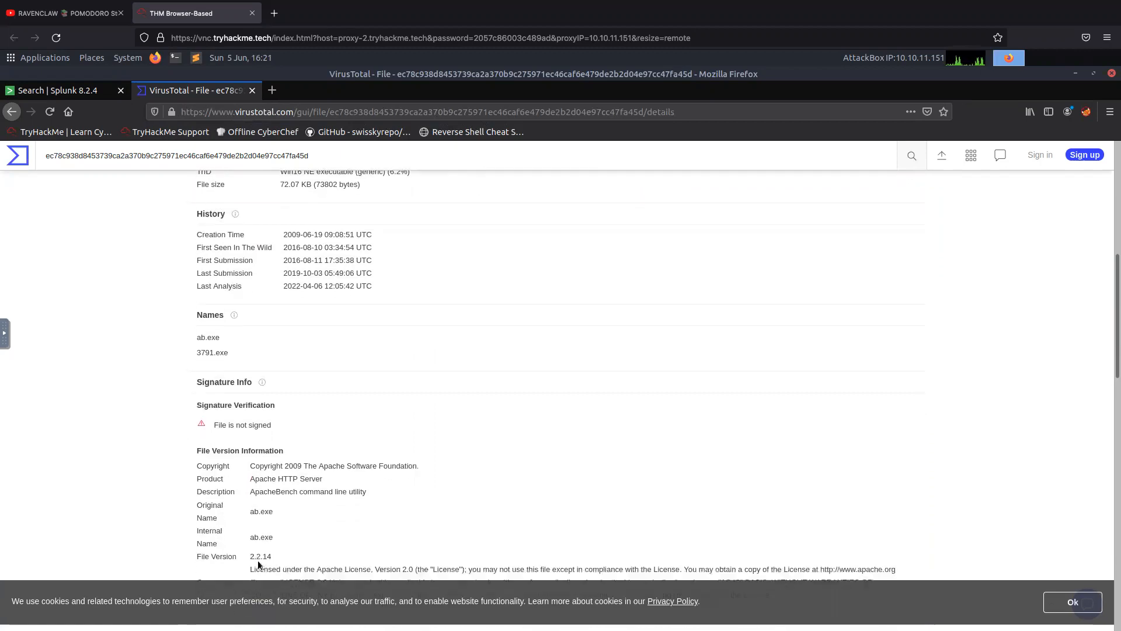
pyautogui.scroll(-1, 260, 565)
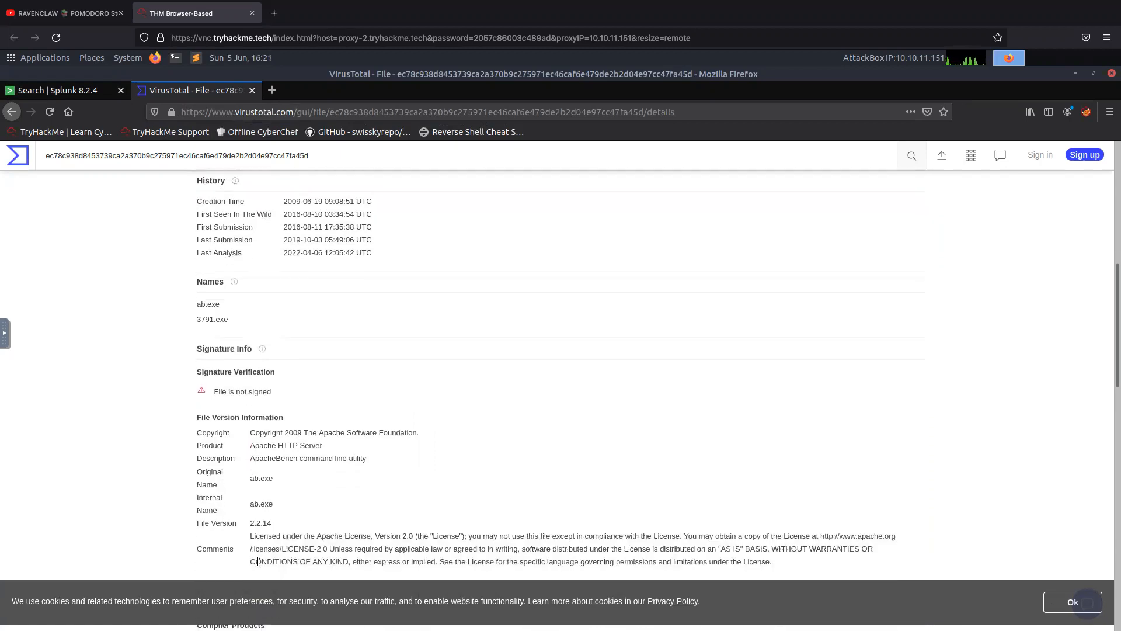
pyautogui.scroll(-1, 257, 562)
pyautogui.scroll(-5, 257, 562)
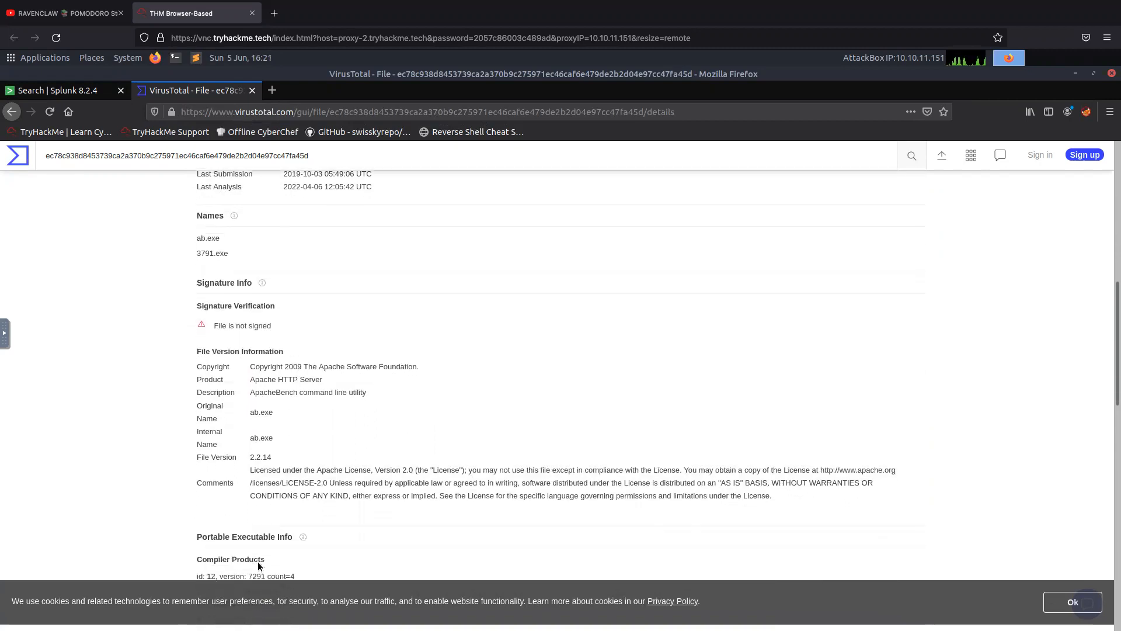
# Examine the file's Portable Executable info, including the header, sections, imports, contained resources and overlay.
pyautogui.scroll(-3, 258, 563)
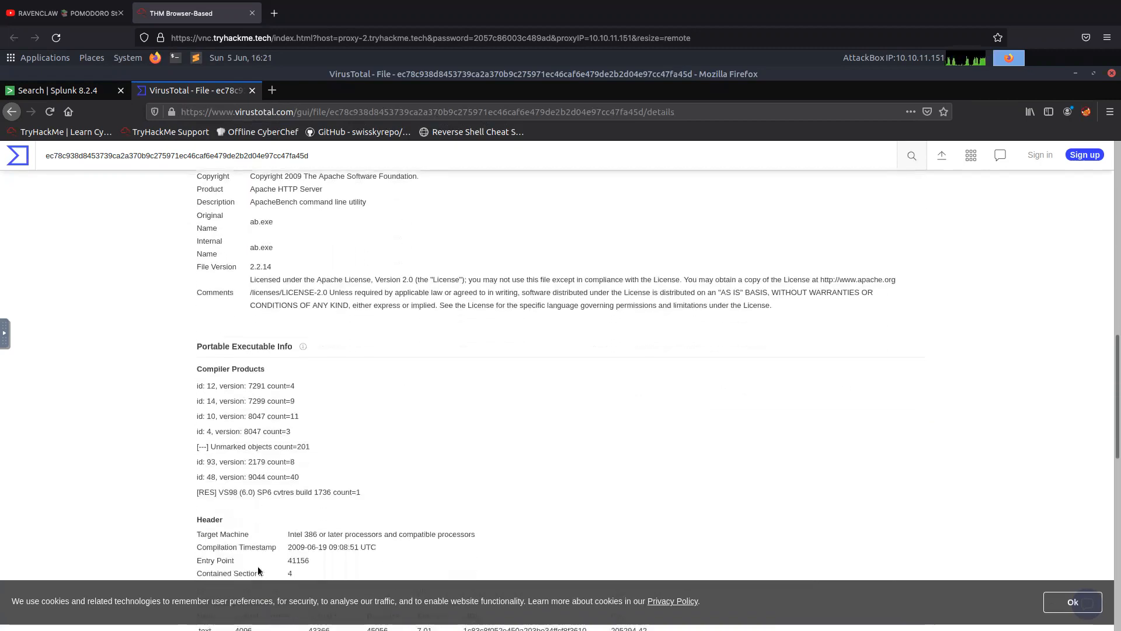
pyautogui.scroll(-4, 237, 554)
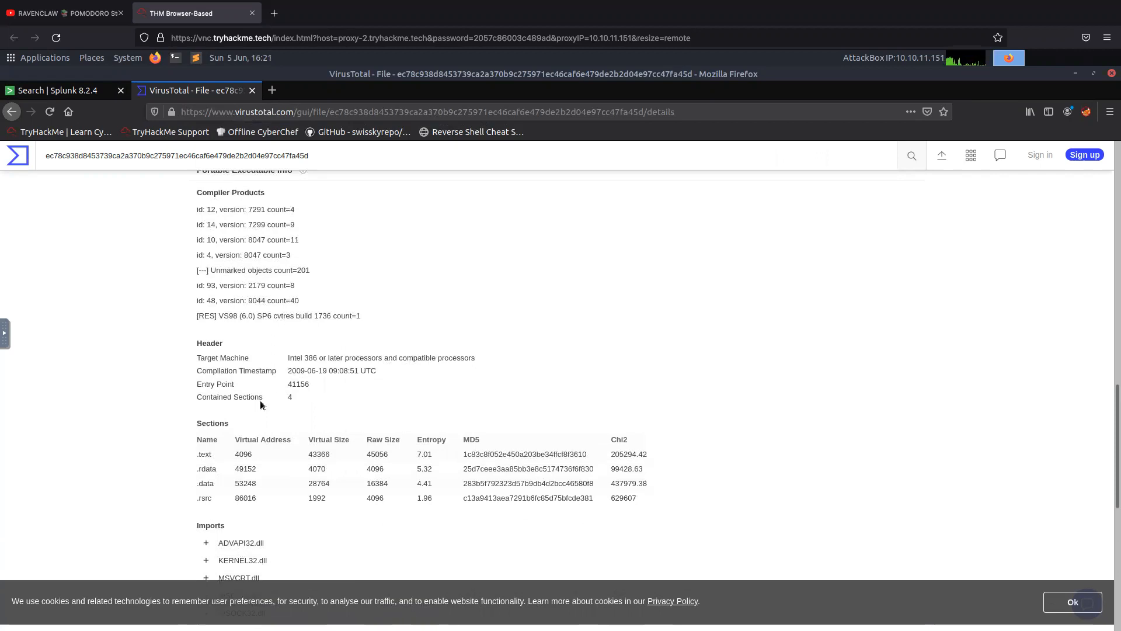
pyautogui.scroll(-4, 229, 522)
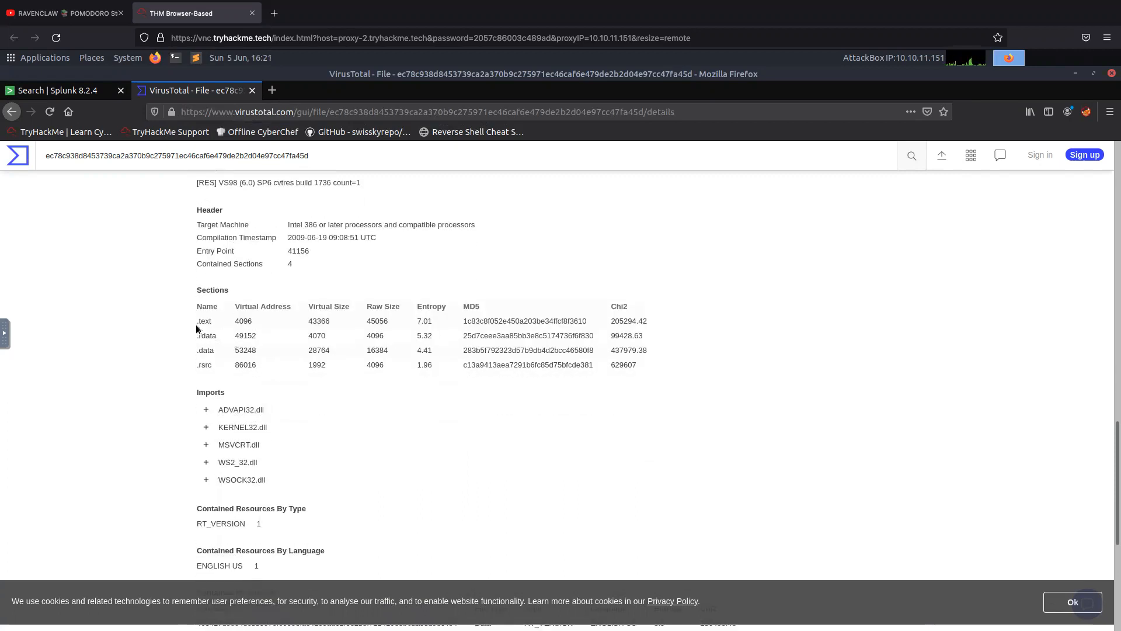
pyautogui.scroll(-4, 257, 457)
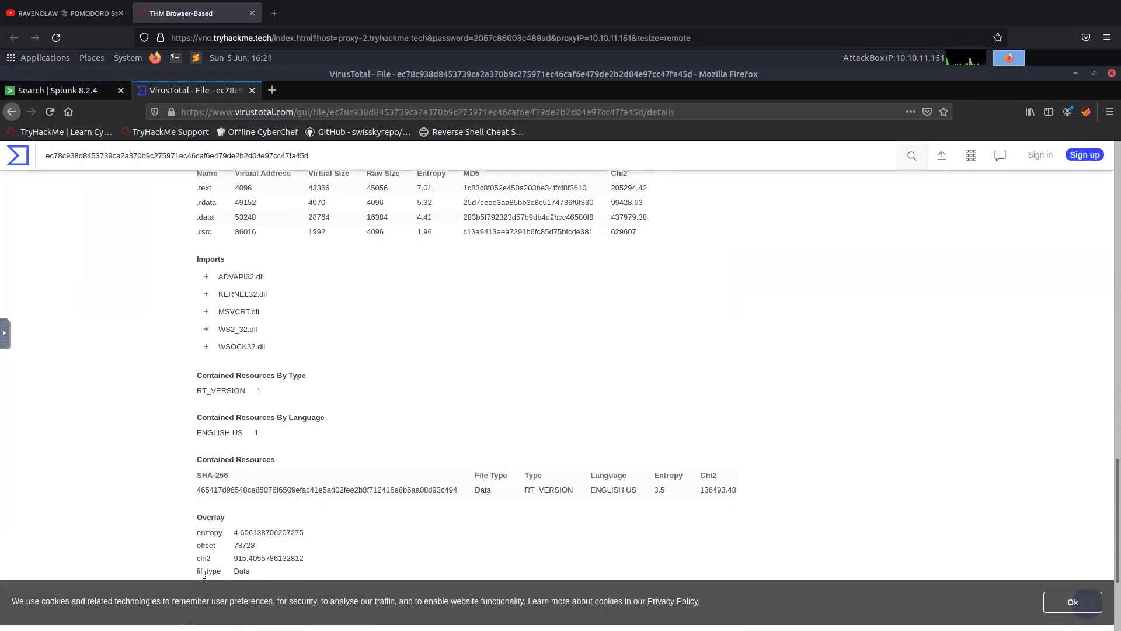
pyautogui.scroll(-4, 163, 526)
pyautogui.scroll(10, 160, 551)
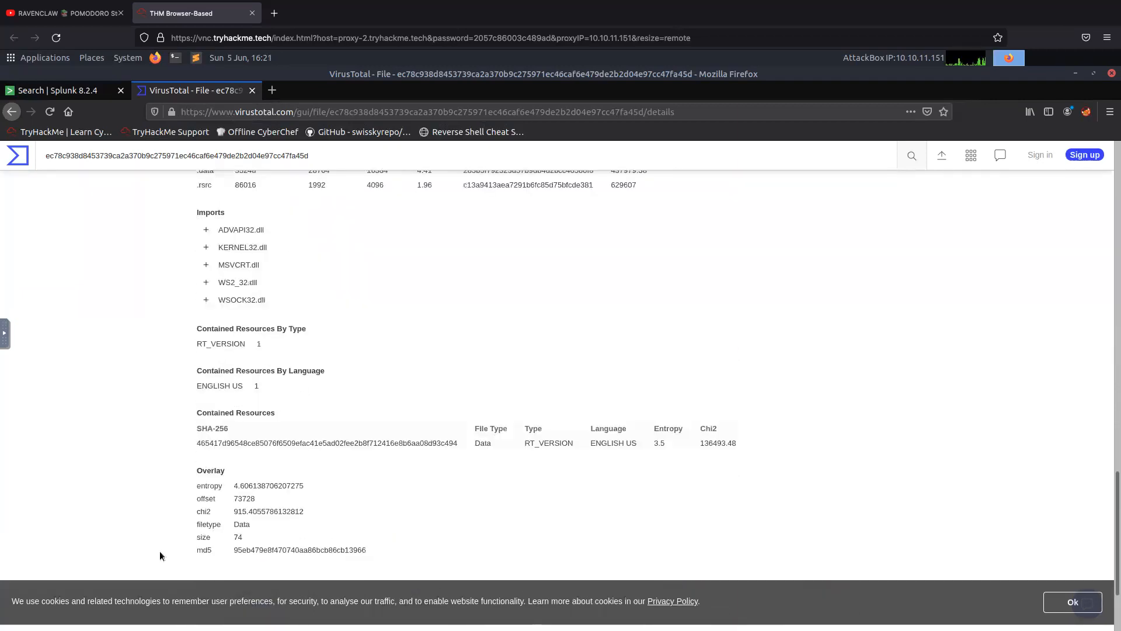
pyautogui.scroll(20, 161, 550)
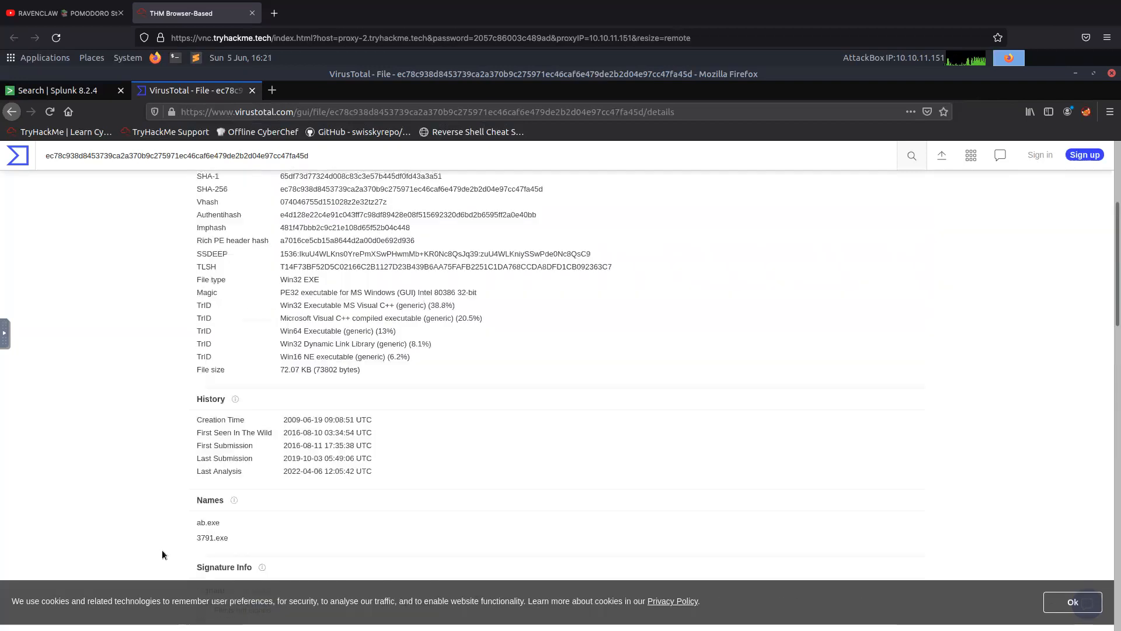
pyautogui.scroll(2, 162, 554)
# Open the file's behavior report and examine its network communication, file system actions, and process and service actions.
pyautogui.click(428, 325)
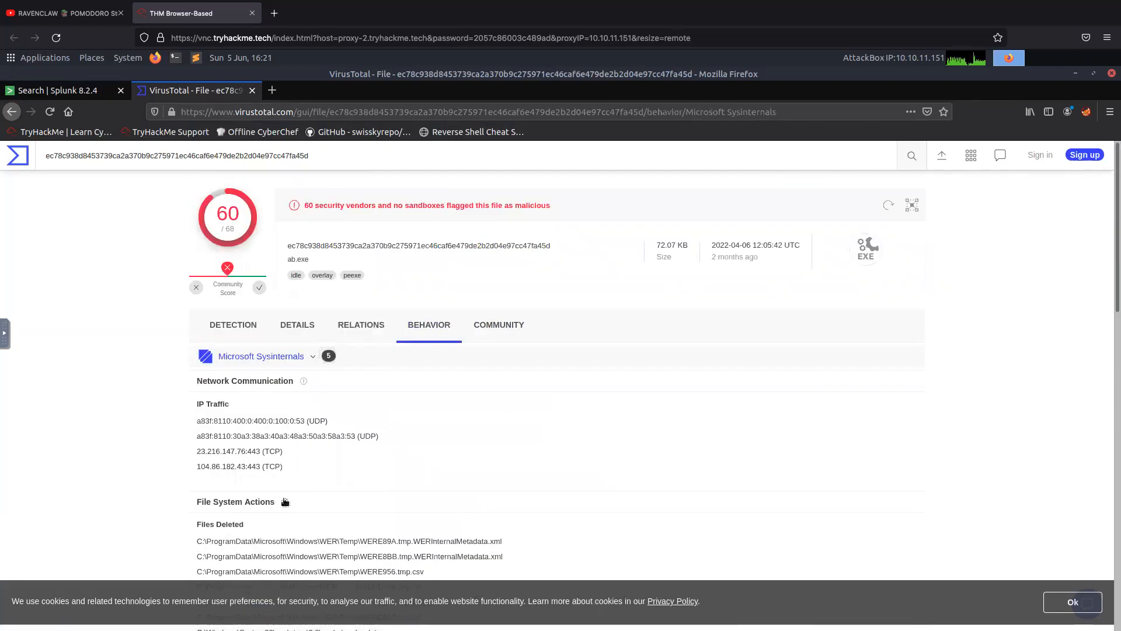
pyautogui.scroll(-2, 283, 500)
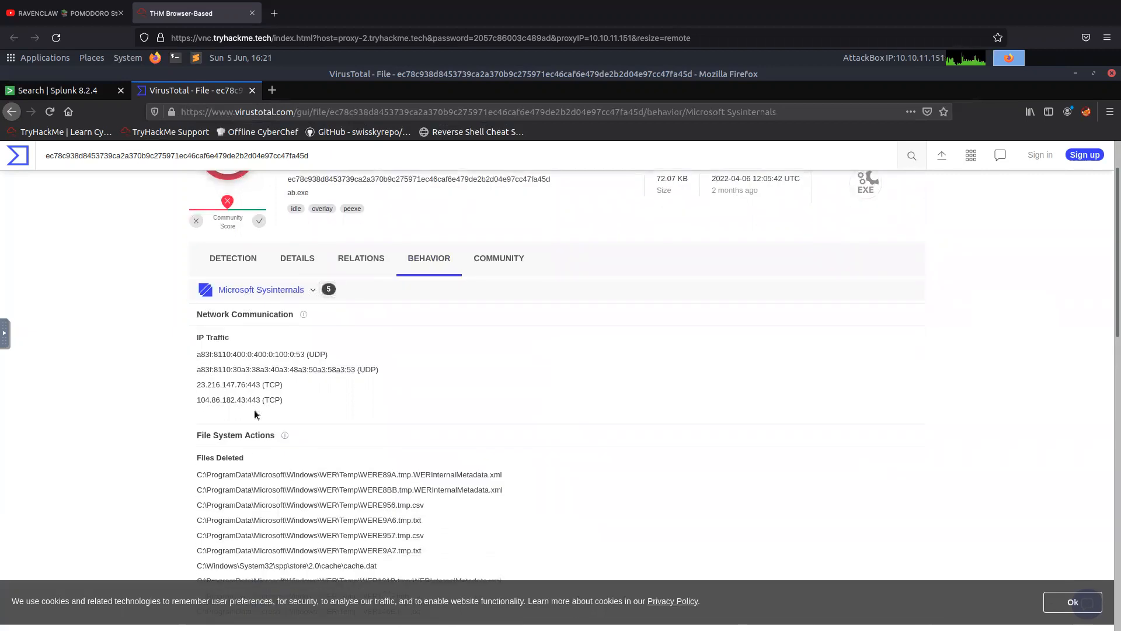
pyautogui.scroll(-1, 257, 477)
pyautogui.scroll(-4, 256, 475)
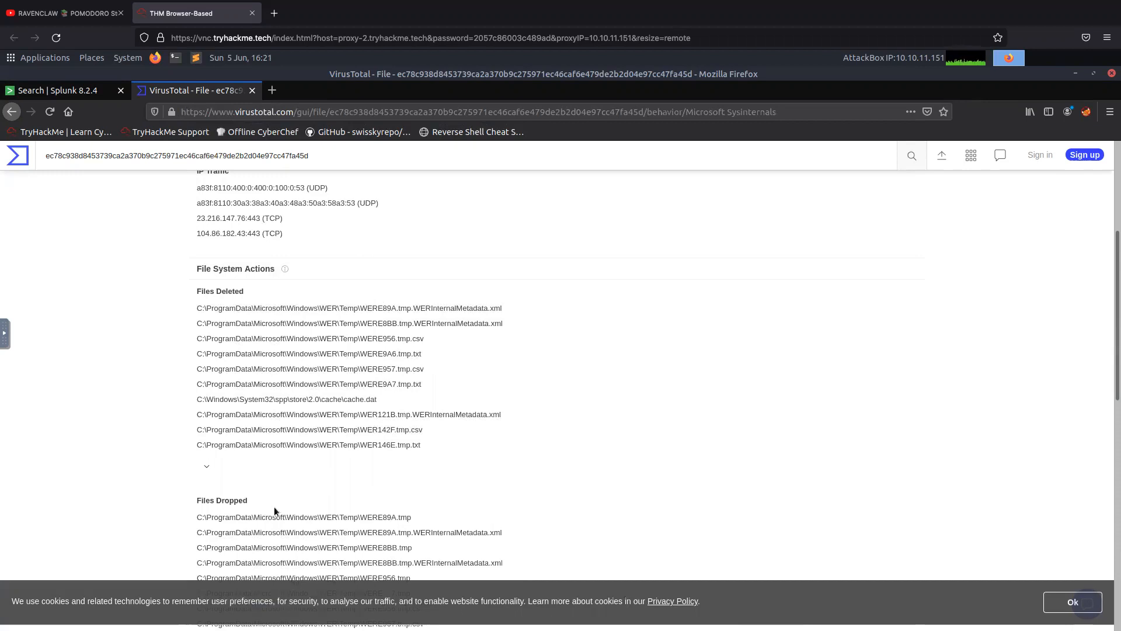
pyautogui.scroll(-5, 275, 507)
pyautogui.scroll(-5, 275, 509)
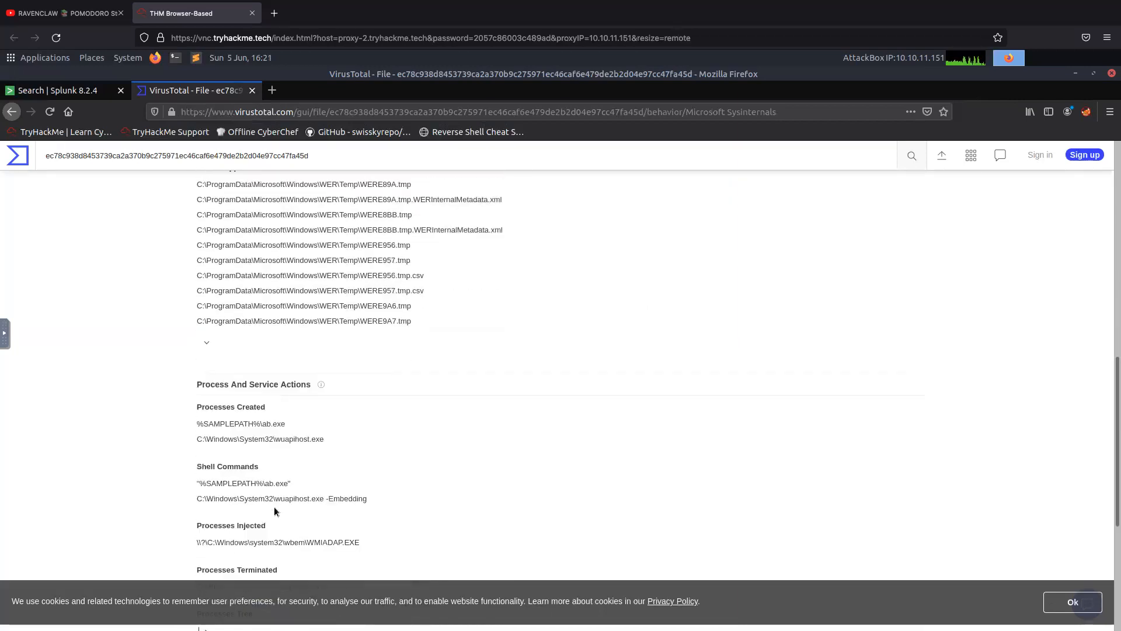
pyautogui.scroll(-5, 222, 496)
pyautogui.scroll(-1, 222, 495)
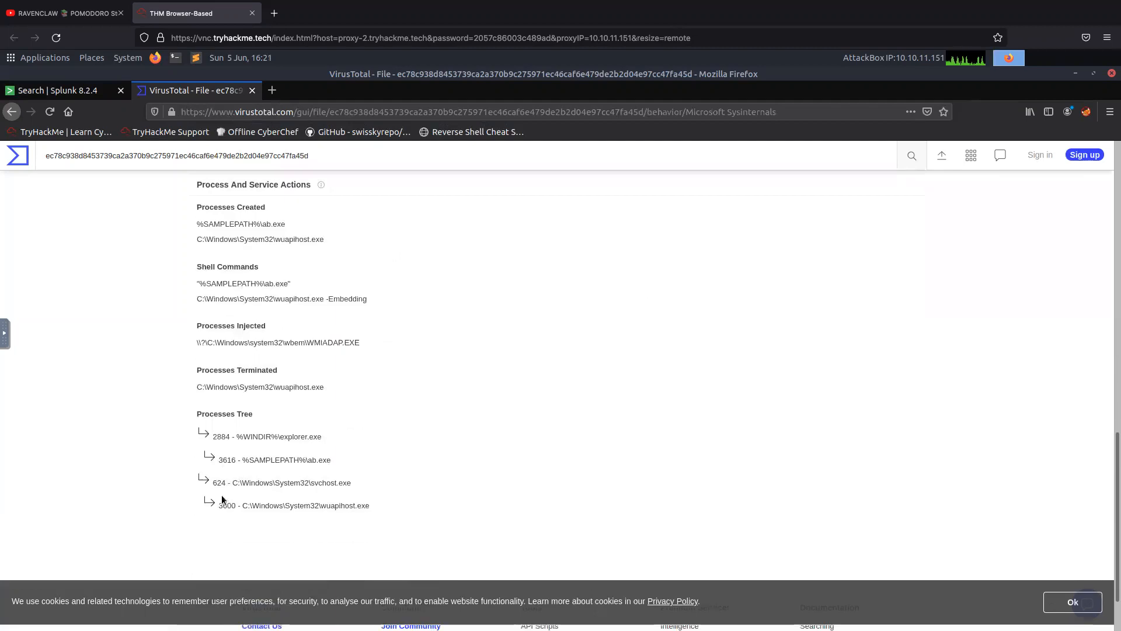
# Go back to the start of the Microsoft Sysinternals behavior report and list the available sandbox reports.
pyautogui.scroll(3, 339, 517)
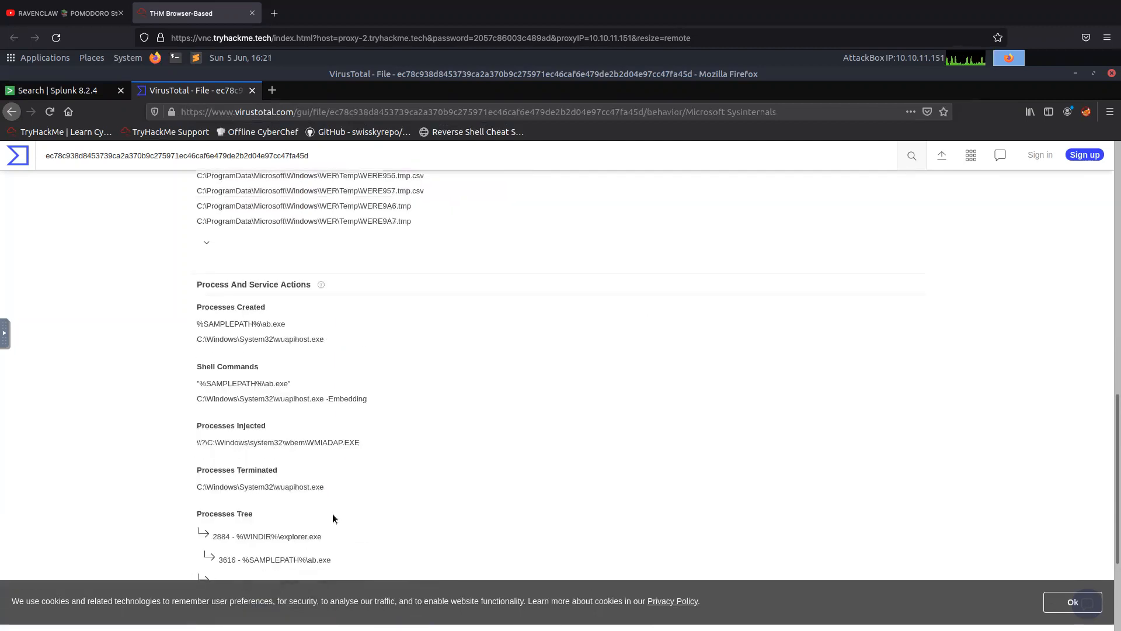
pyautogui.scroll(5, 182, 511)
pyautogui.scroll(5, 183, 511)
pyautogui.scroll(3, 183, 523)
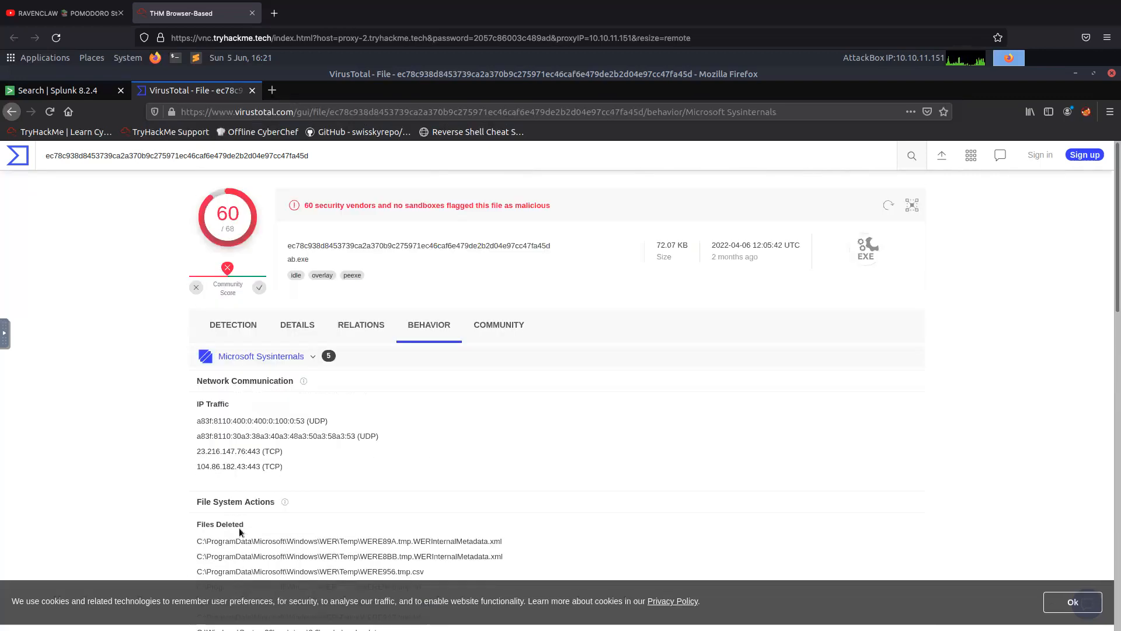
pyautogui.click(298, 358)
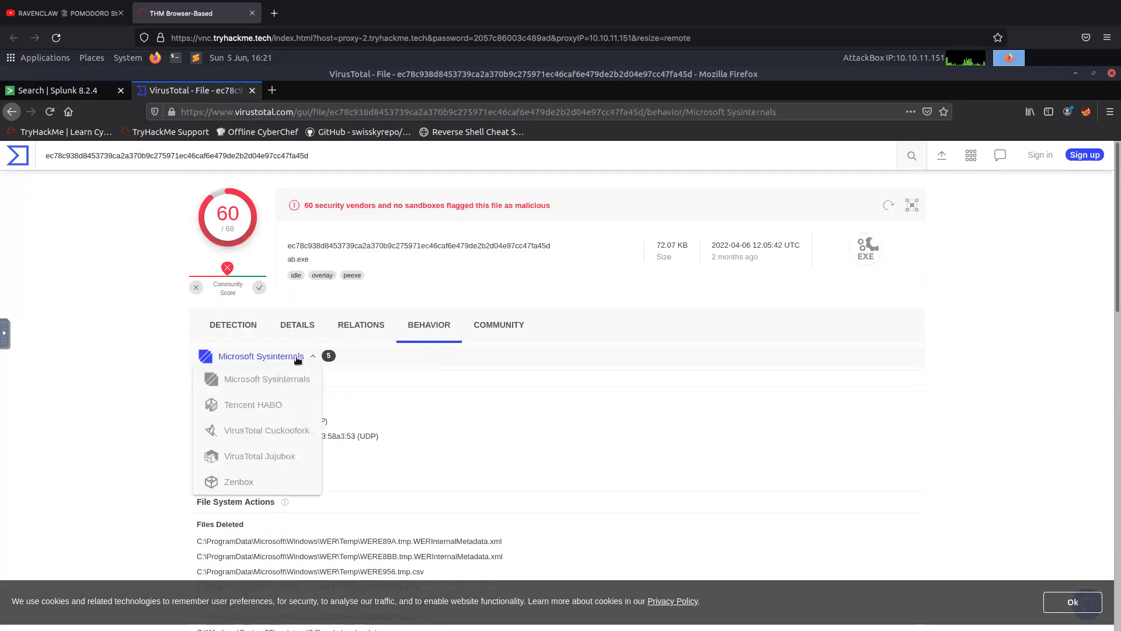
# Open the file's community information and examine the graphs containing it and all the posted comments.
pyautogui.click(498, 325)
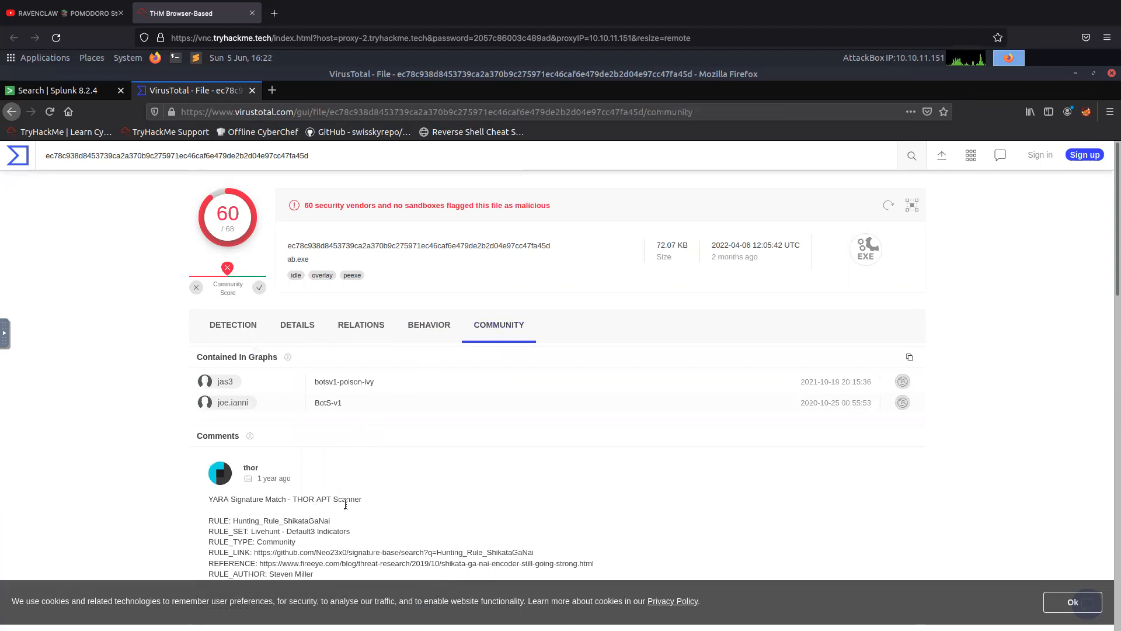
pyautogui.scroll(-4, 421, 519)
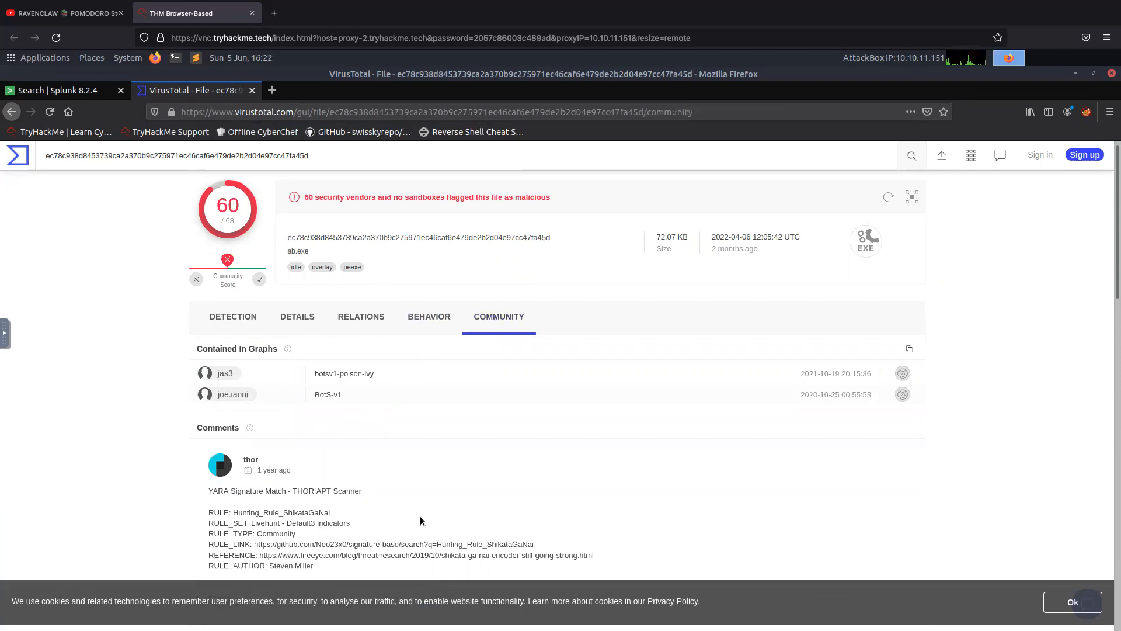
pyautogui.scroll(-5, 419, 516)
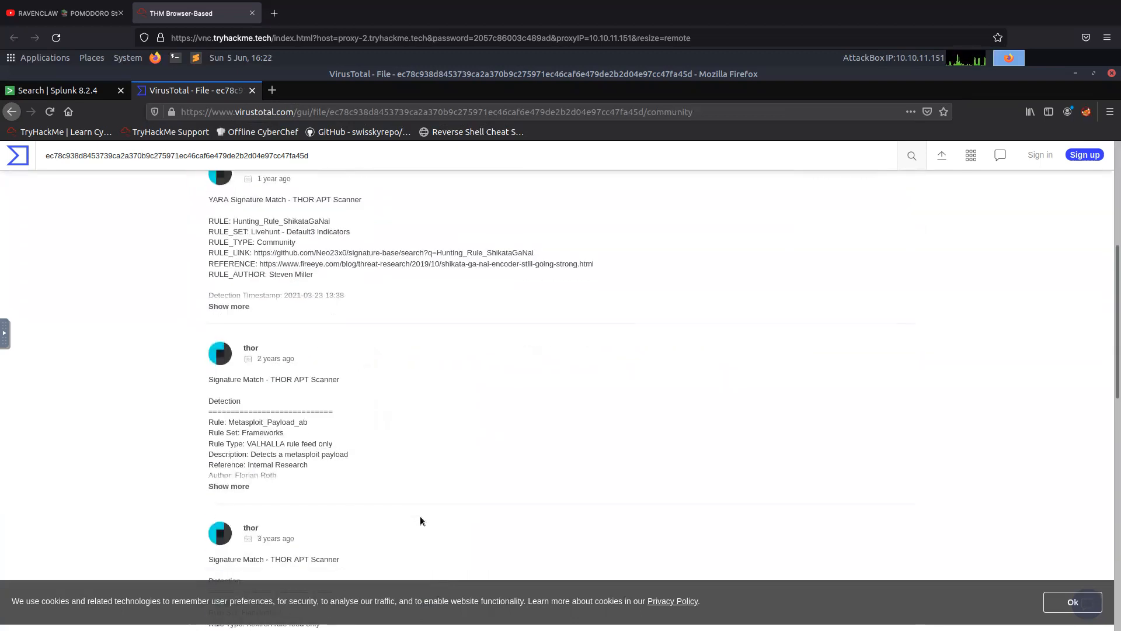
pyautogui.scroll(-4, 418, 517)
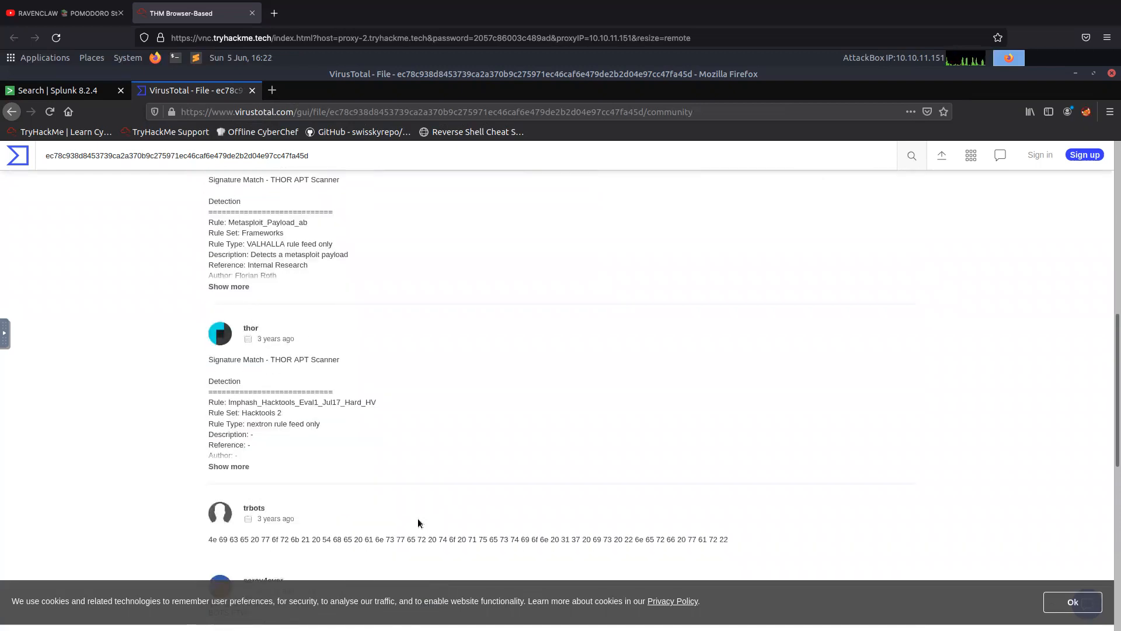
pyautogui.scroll(-4, 418, 517)
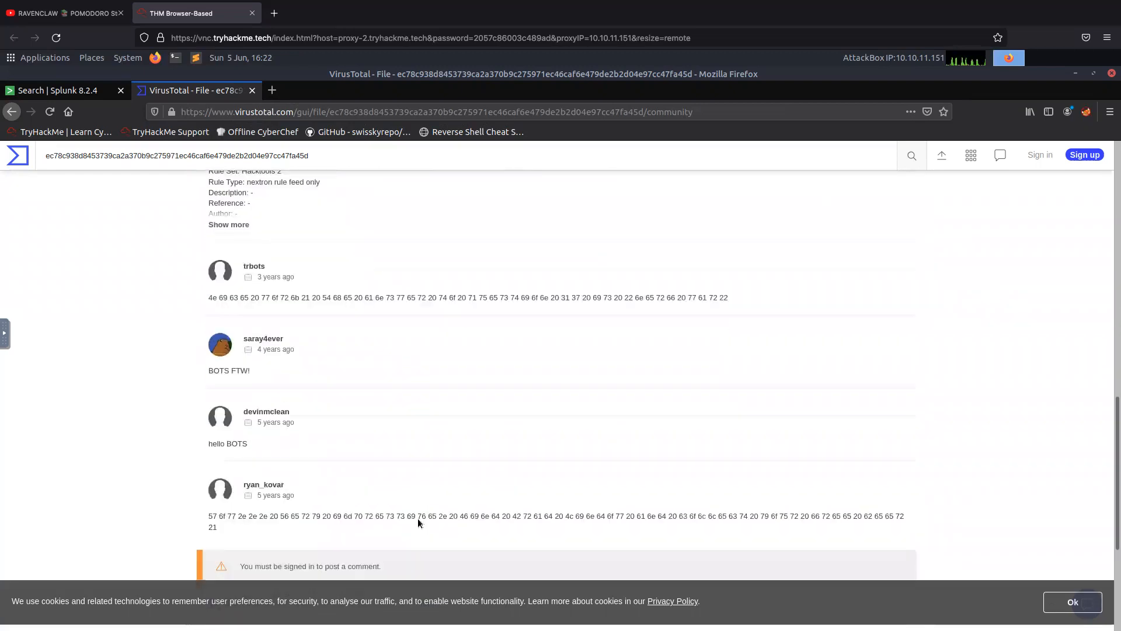
pyautogui.scroll(6, 345, 534)
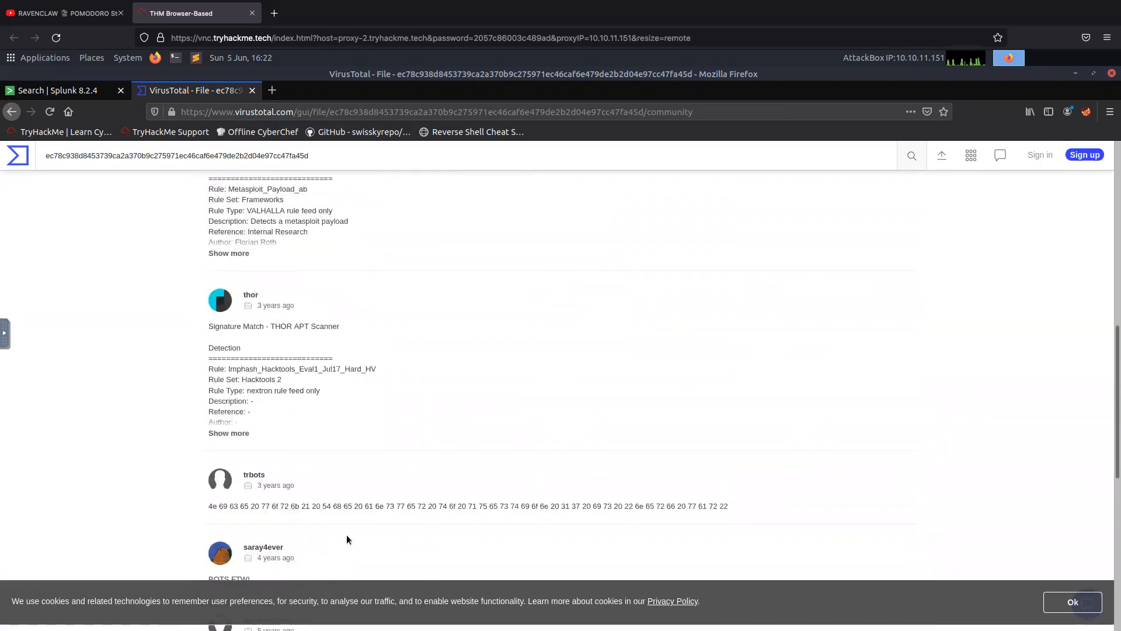
pyautogui.scroll(8, 345, 536)
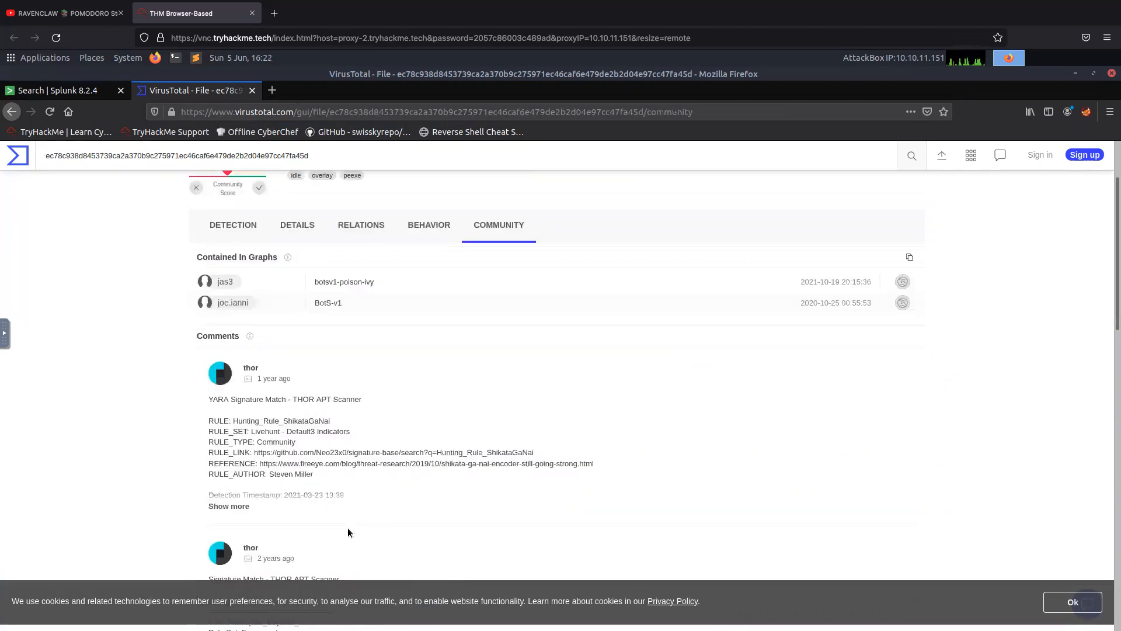
pyautogui.scroll(2, 348, 524)
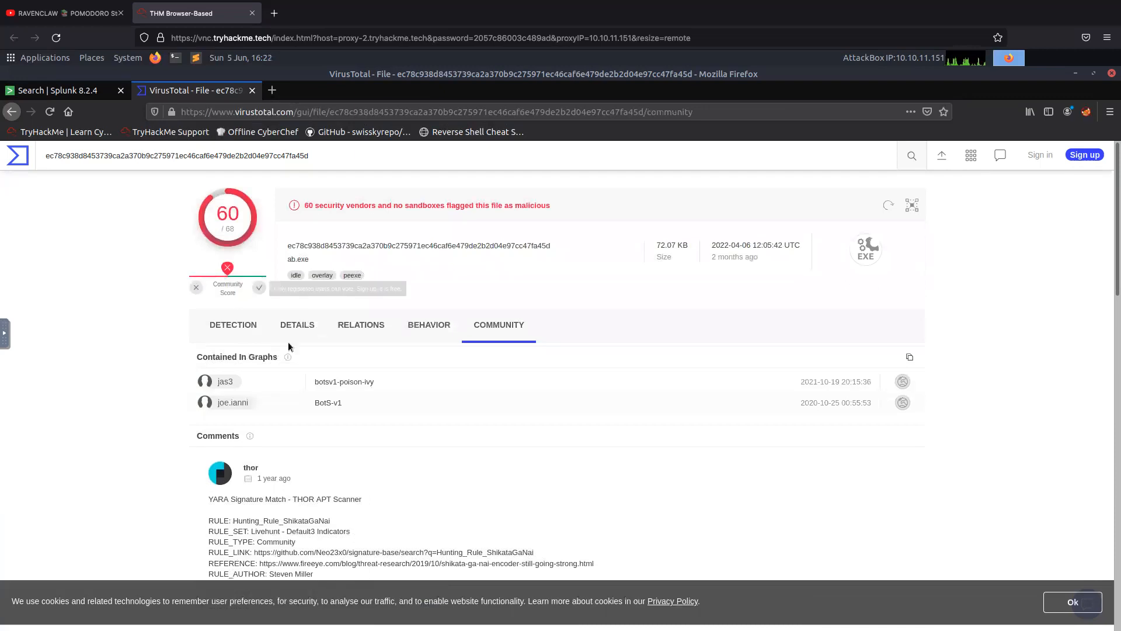
# Revisit the security vendors' detections, then return to the file's details and review its basic properties, history and names.
pyautogui.click(243, 330)
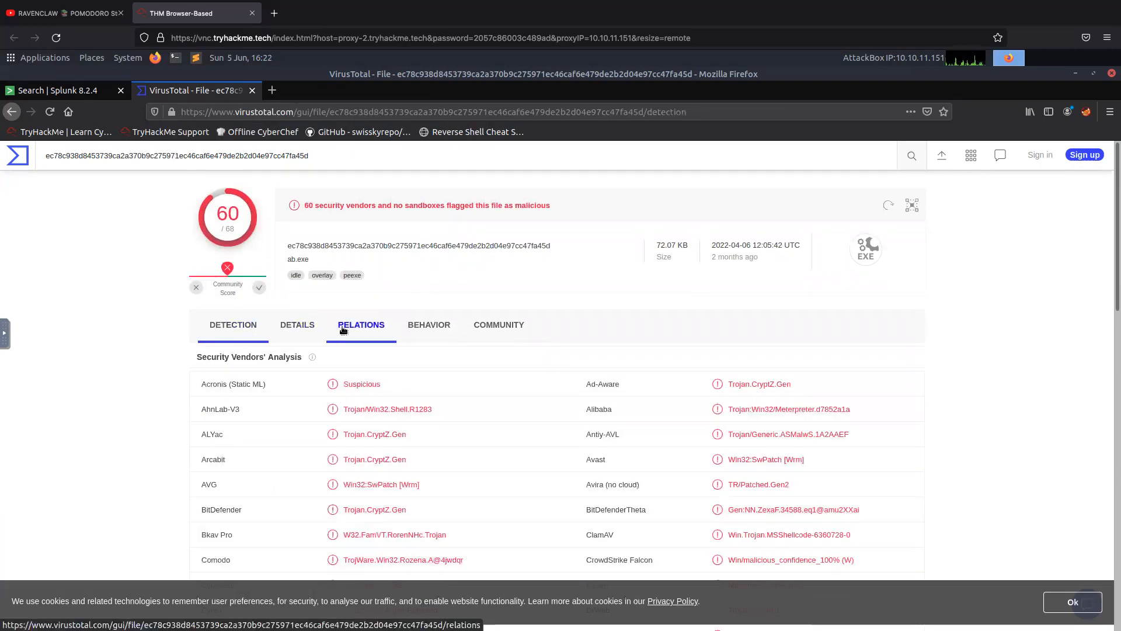
pyautogui.click(313, 328)
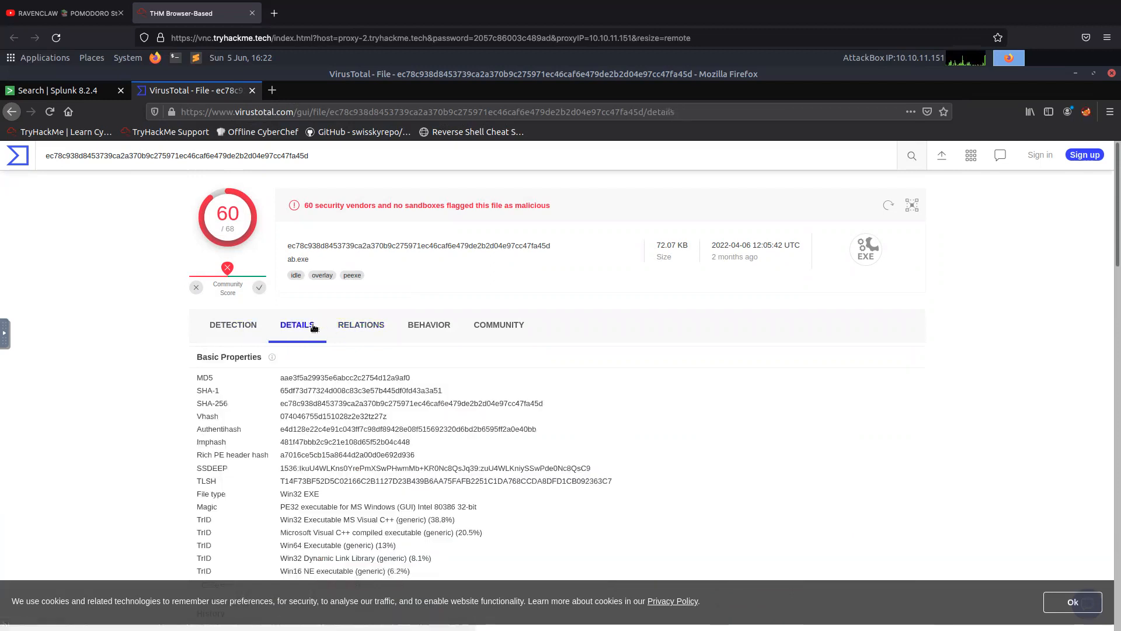
pyautogui.click(230, 340)
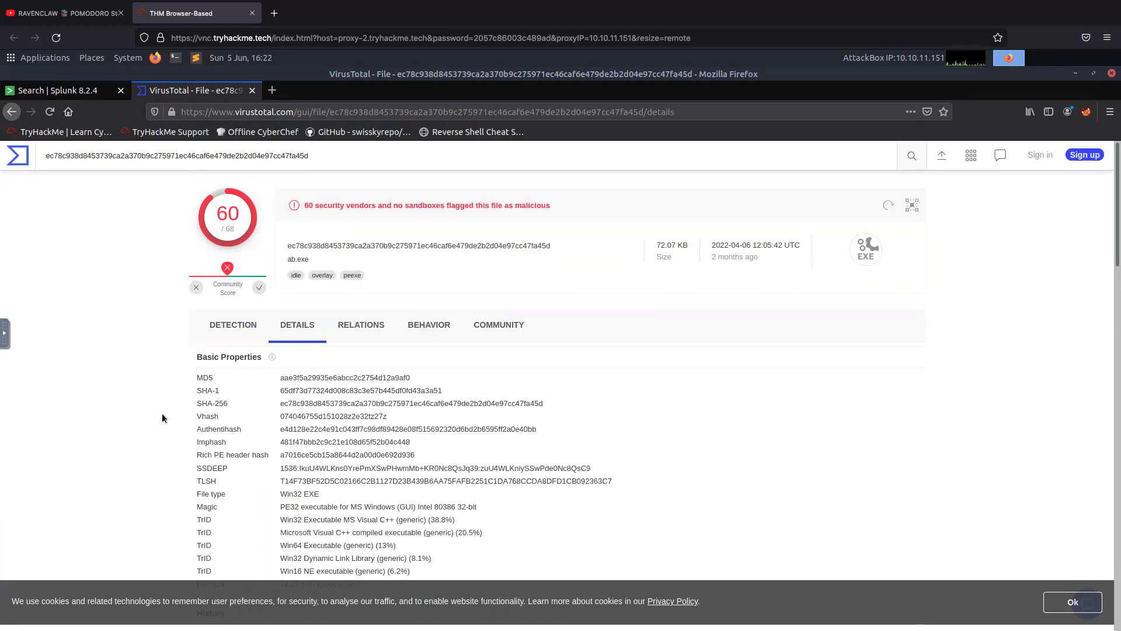
pyautogui.scroll(-3, 162, 416)
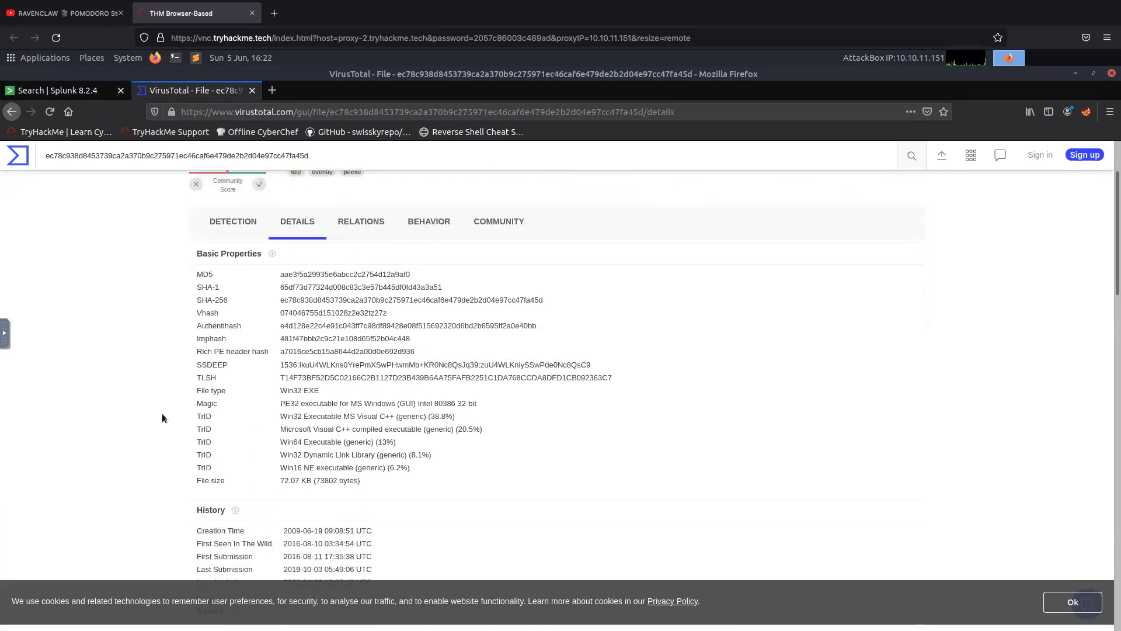
pyautogui.scroll(-2, 162, 415)
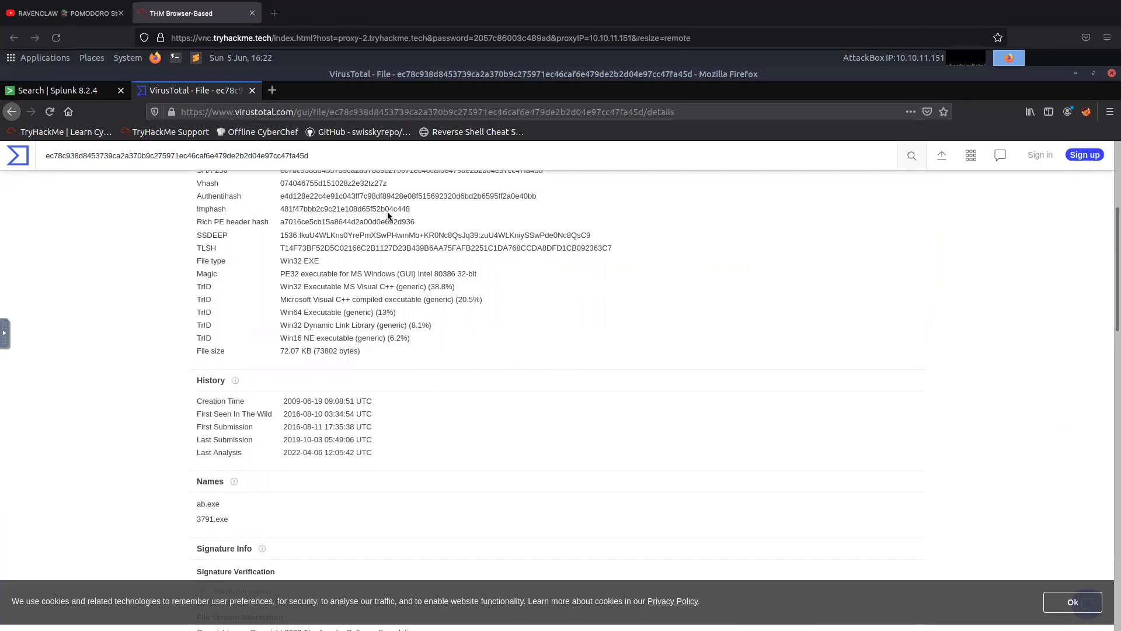
# Search Google for ab.exe in a separate page, read the answer to "What is AB exe?" and close the page.
pyautogui.click(270, 91)
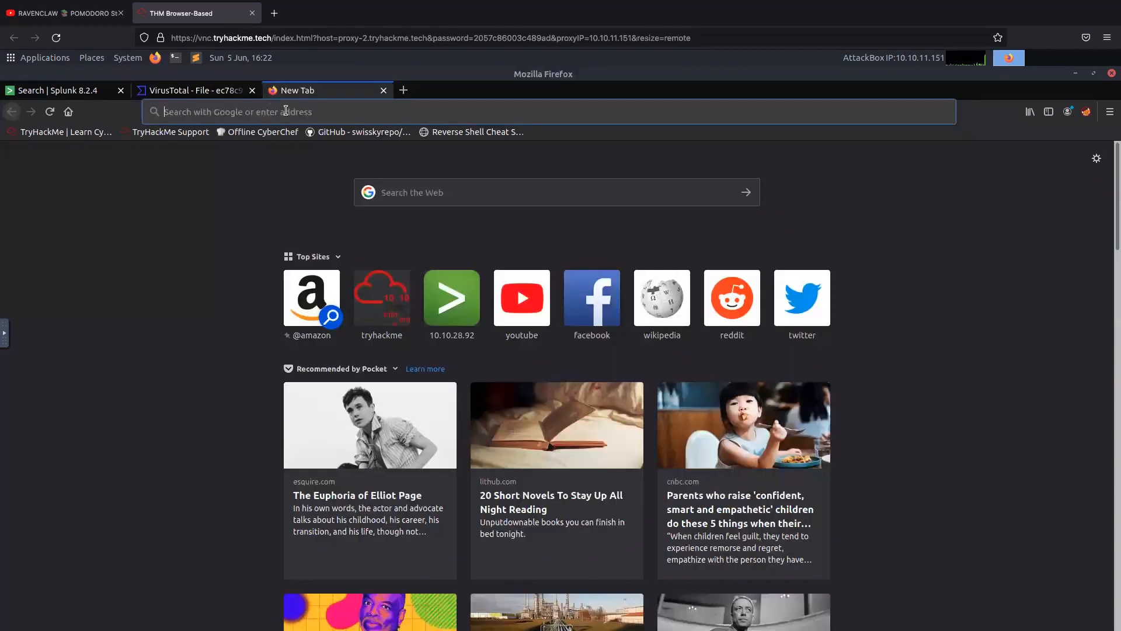
pyautogui.write('ab.exe')
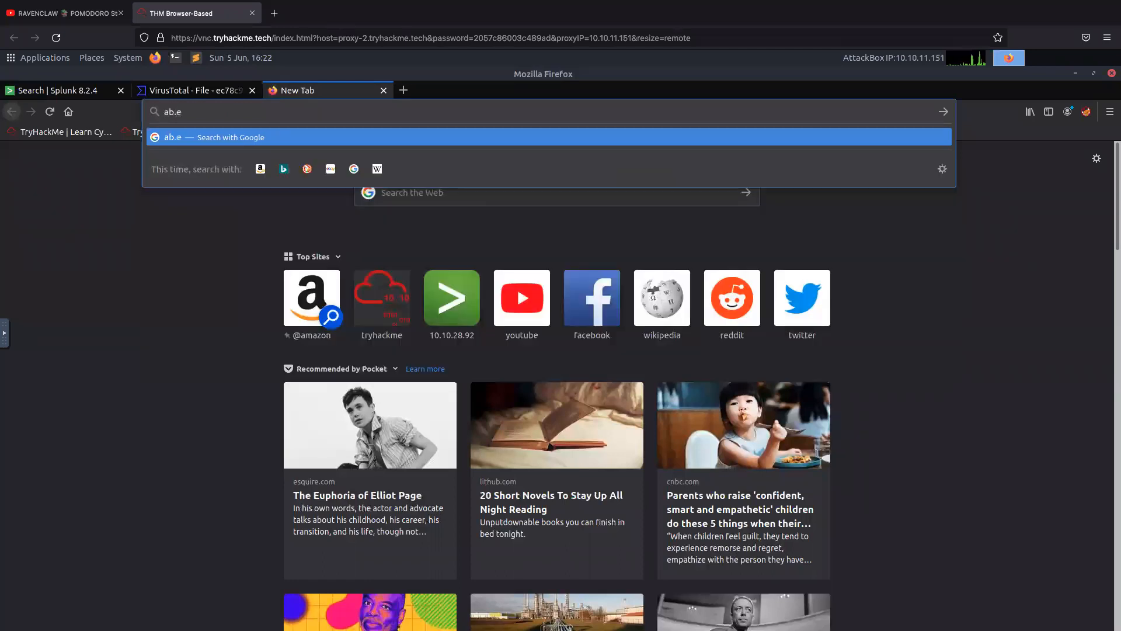
pyautogui.press('Return')
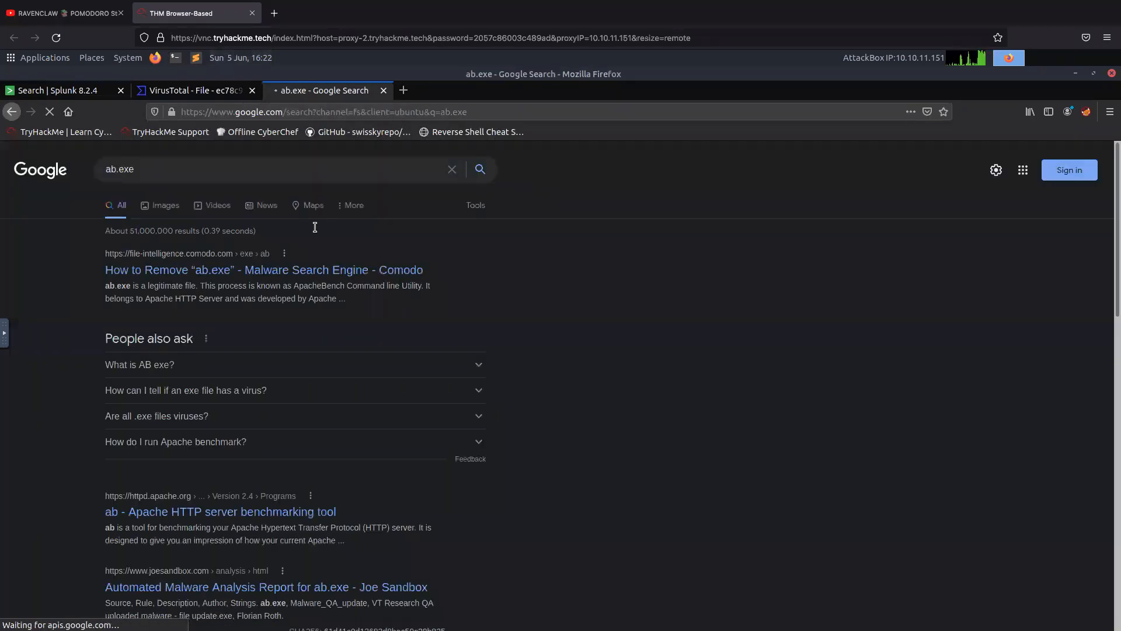
pyautogui.click(279, 374)
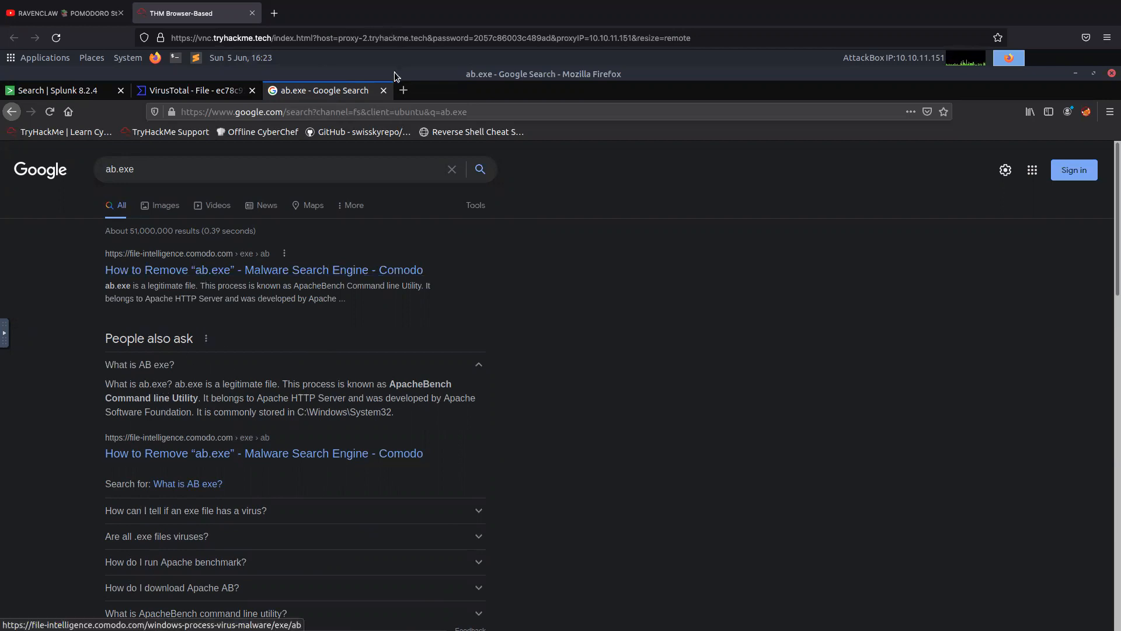
pyautogui.click(383, 90)
# Highlight the names ab.exe and 3791.exe in the file's details and examine the neighbouring history and signature info.
pyautogui.scroll(4, 414, 363)
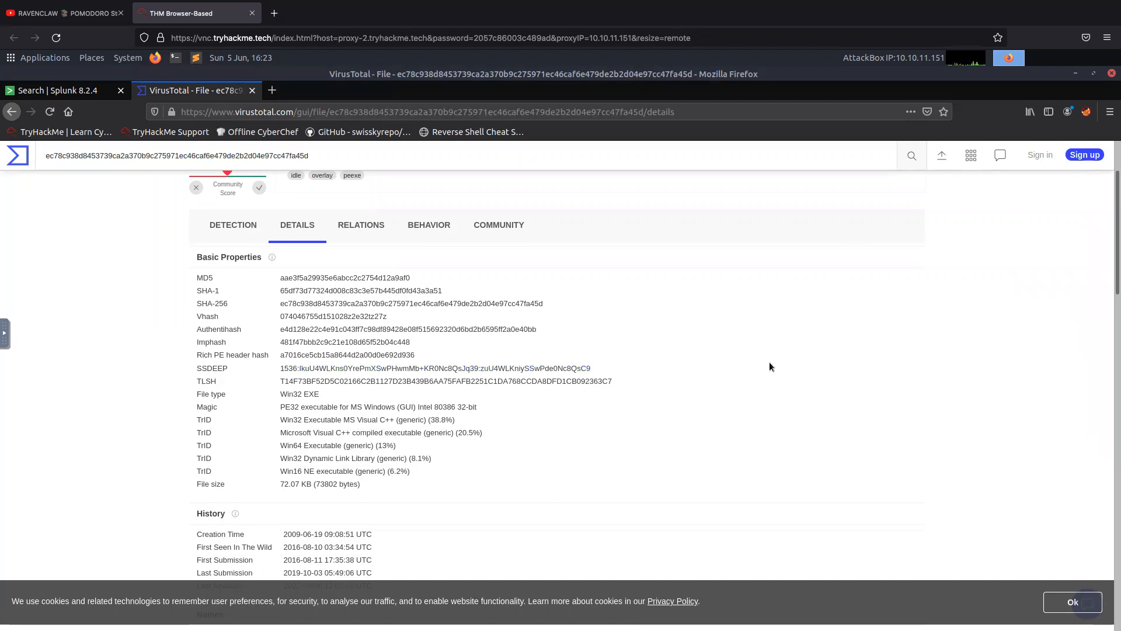
pyautogui.scroll(-3, 377, 351)
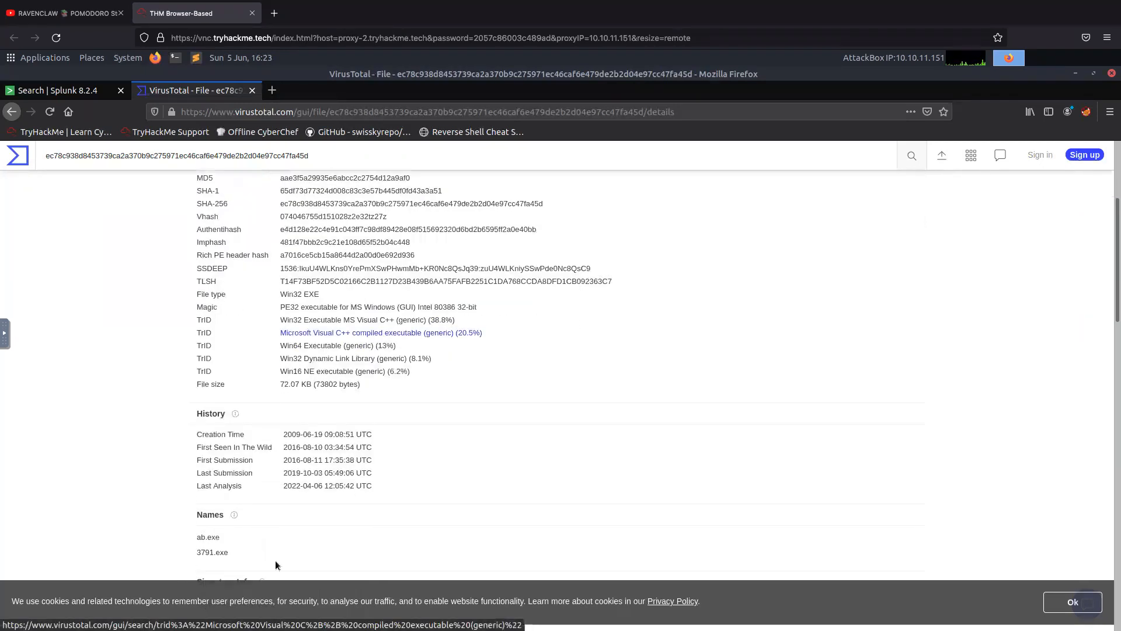
pyautogui.moveTo(239, 552); pyautogui.dragTo(169, 535)
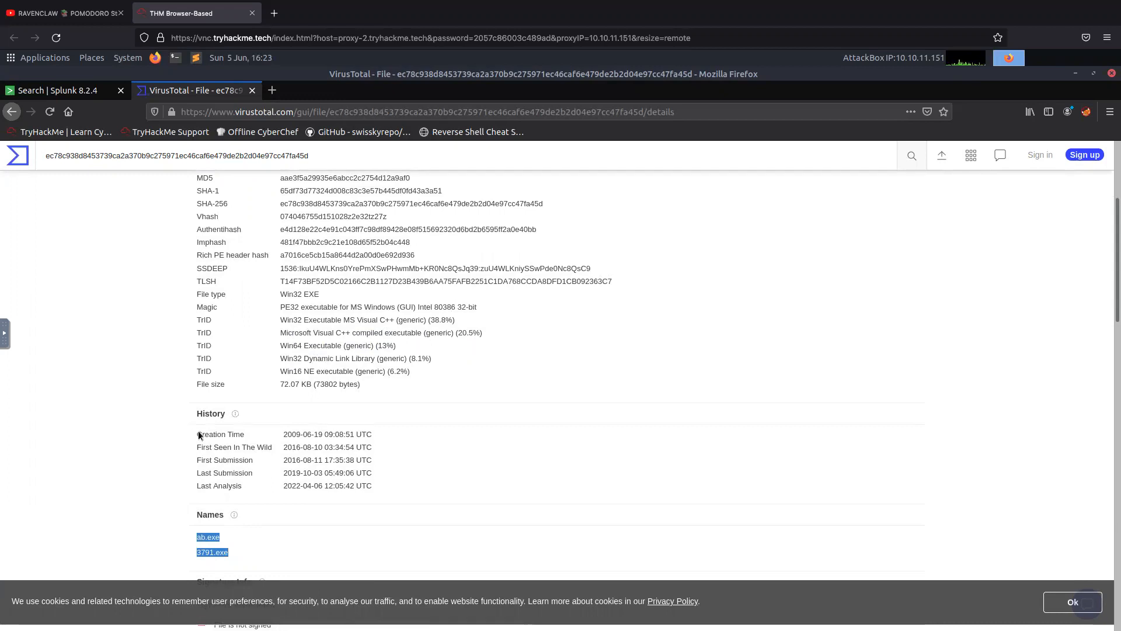
pyautogui.scroll(-2, 295, 432)
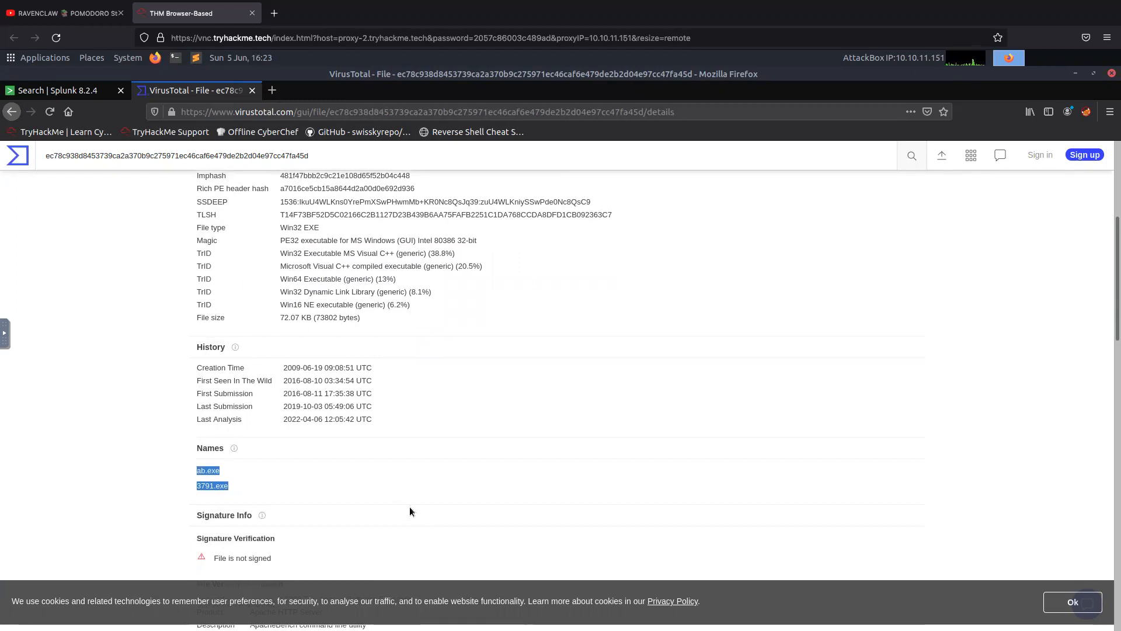
pyautogui.scroll(-1, 409, 506)
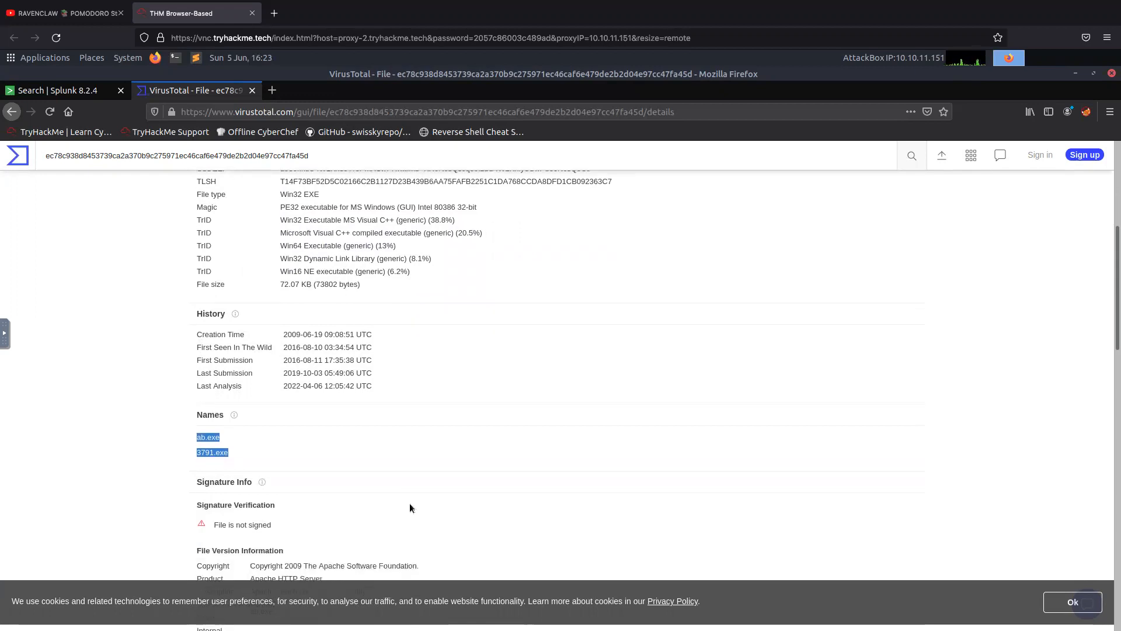
pyautogui.scroll(1, 410, 508)
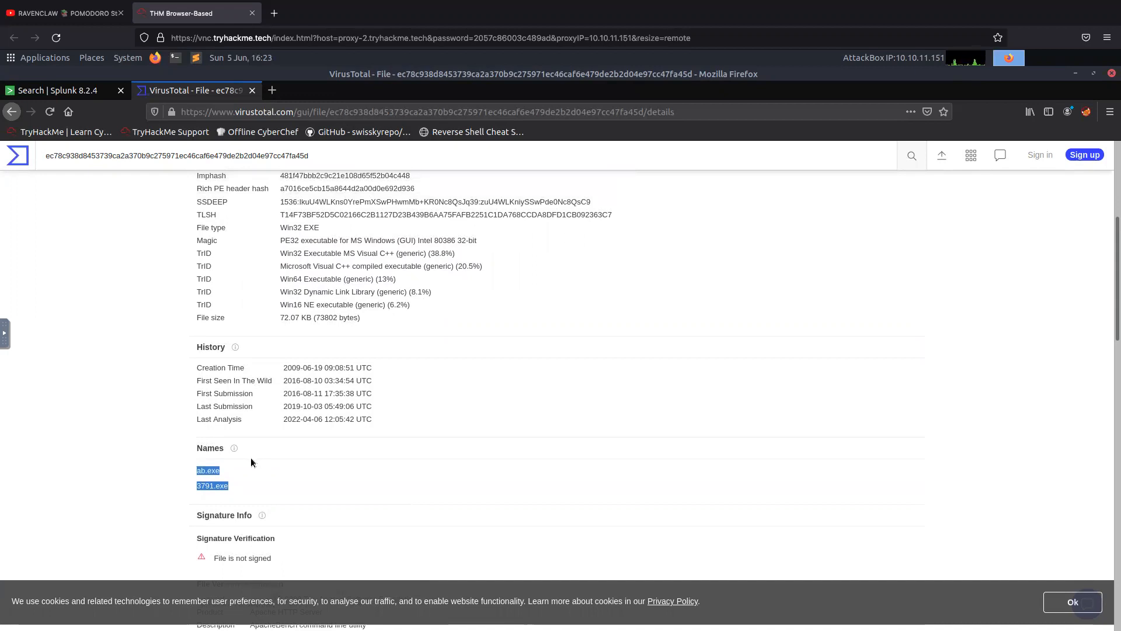
pyautogui.moveTo(430, 2)
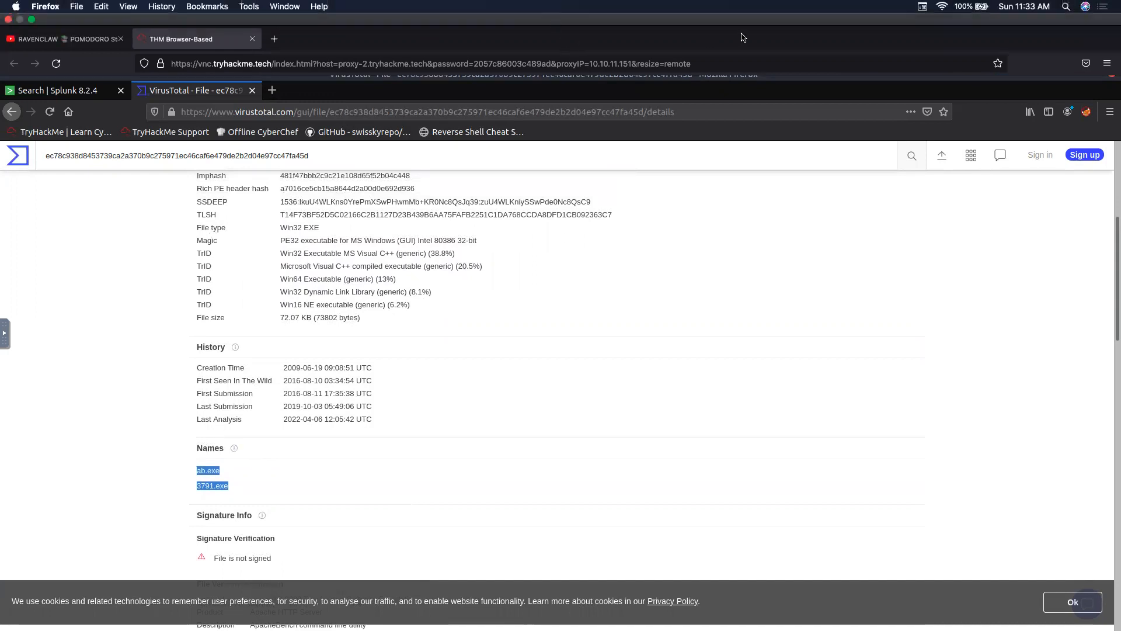